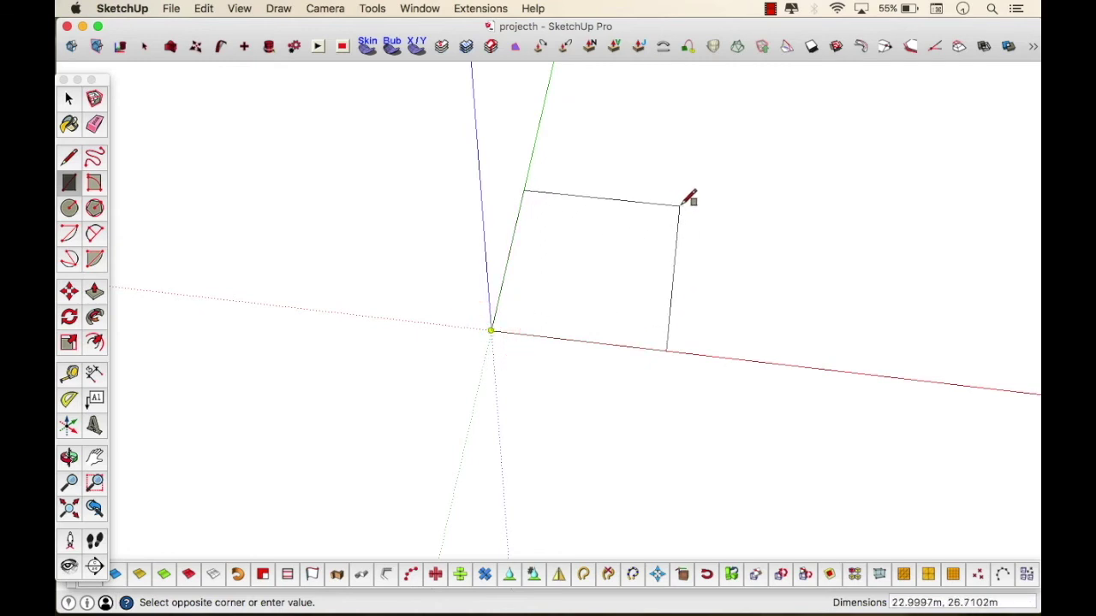
Draw a rectangle of about 23 × 26.7 m from the origin and a tangent arc of about 2.93 m radius across its far green-axis corner
left_click(680, 206)
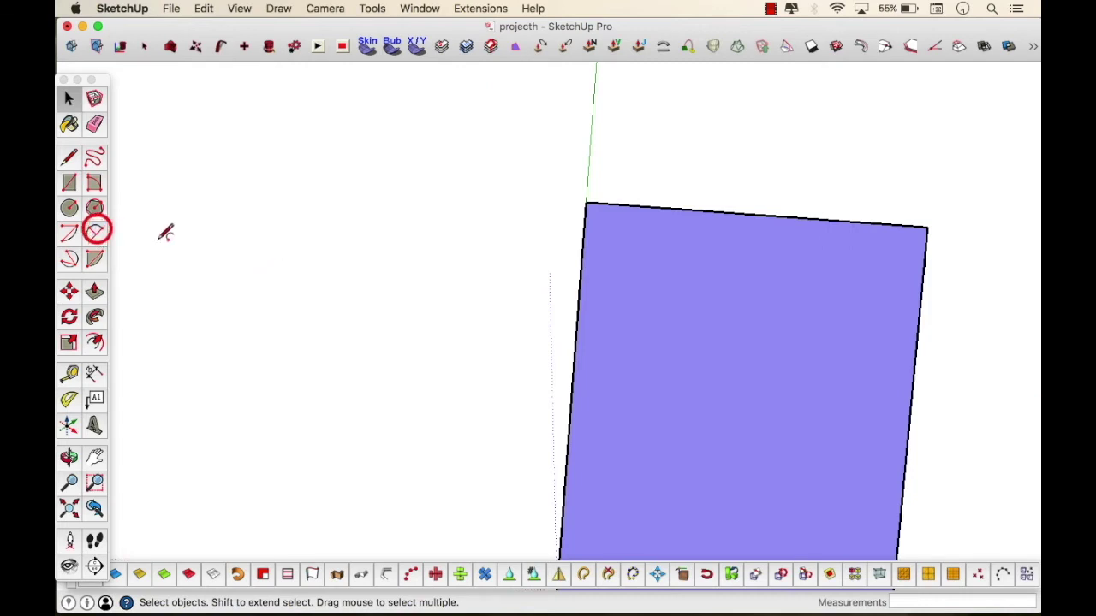
scroll(579, 238, "up", 2)
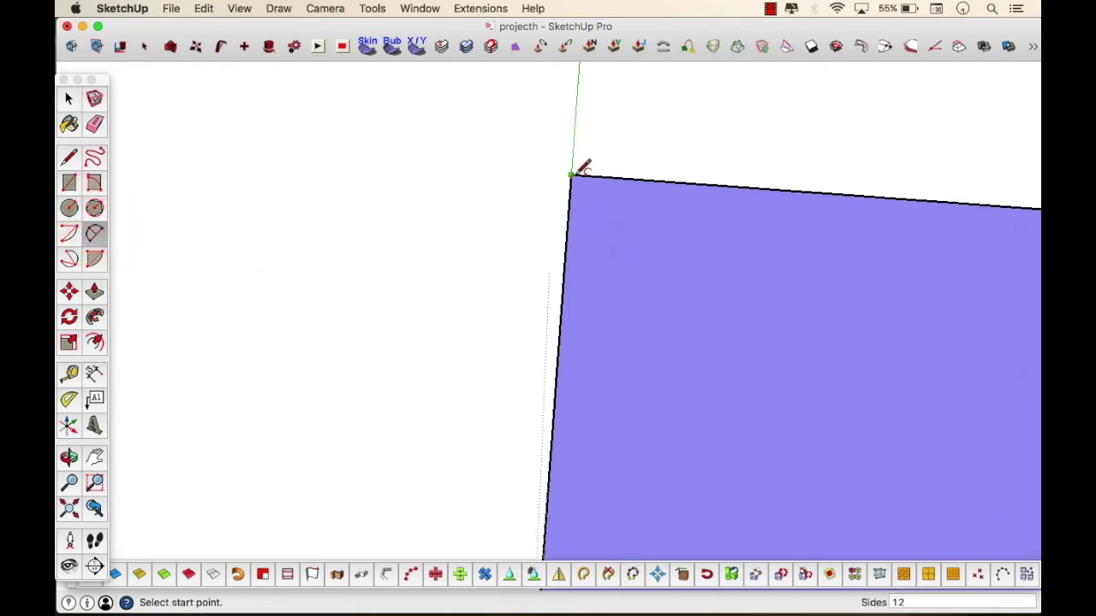
left_click(566, 241)
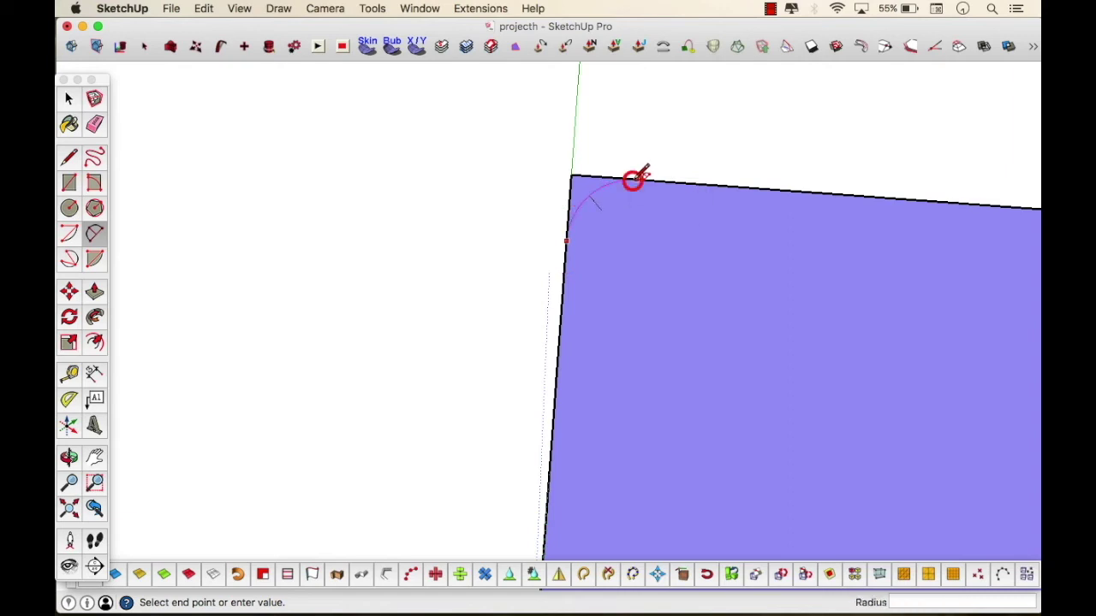
left_click(633, 179)
scroll(613, 179, "up", 1)
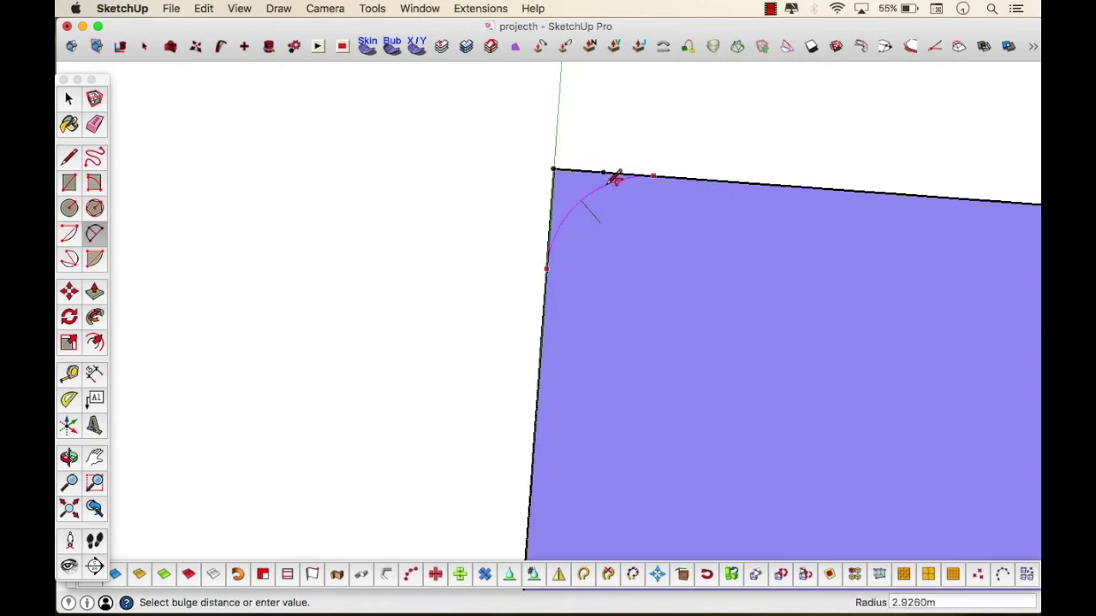
scroll(565, 231, "down", 1)
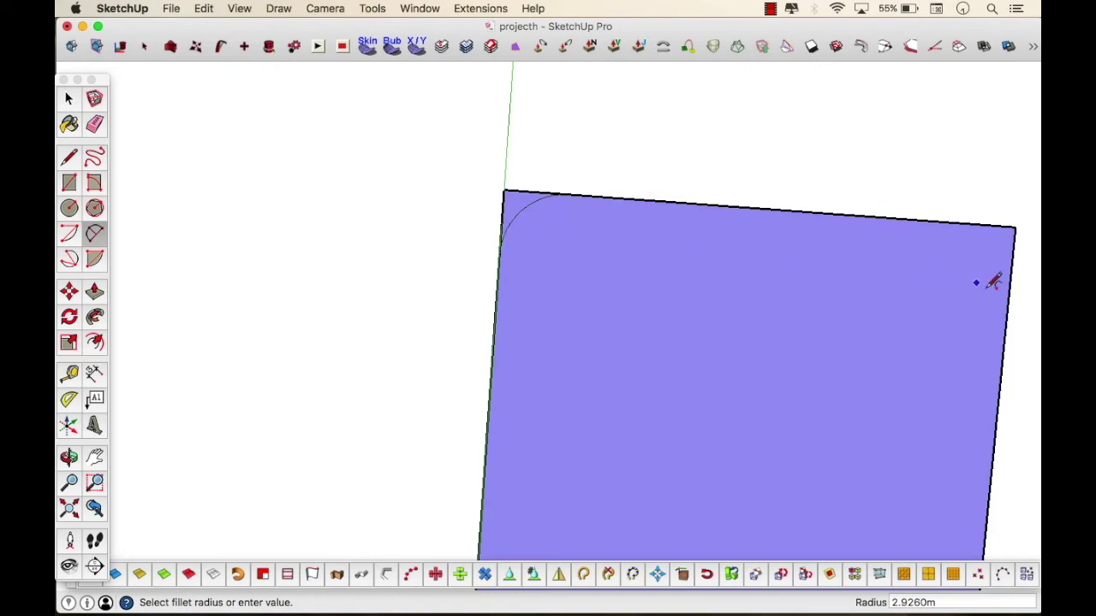
Draw a tangent arc of about 2.54 m radius across the rectangle's corner diagonally opposite the origin
scroll(271, 246, "down", 3)
scroll(624, 255, "up", 3)
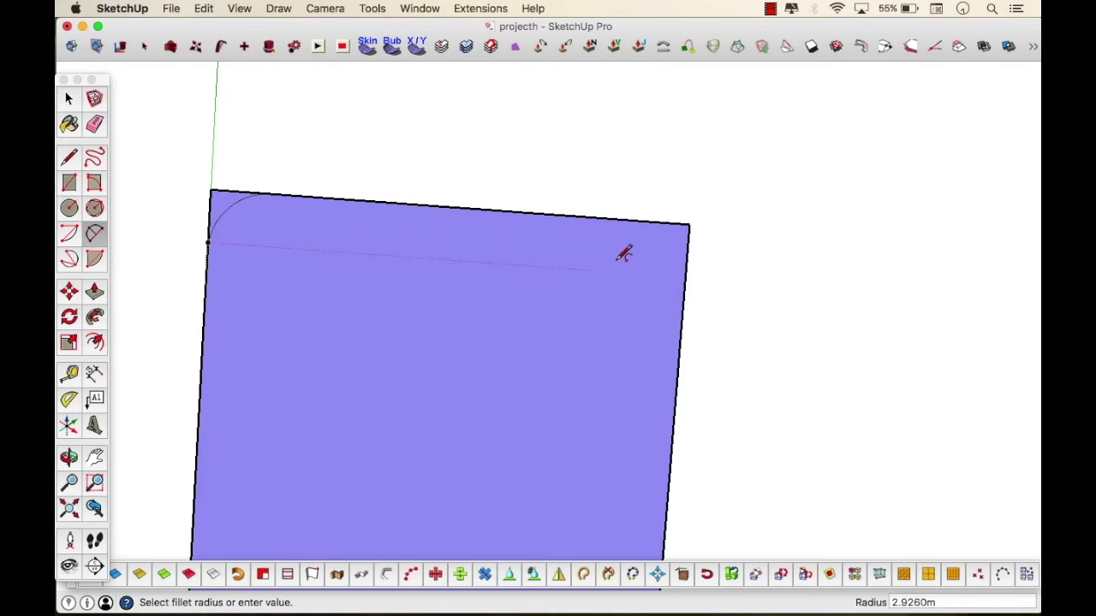
left_click(637, 219)
left_click(683, 236)
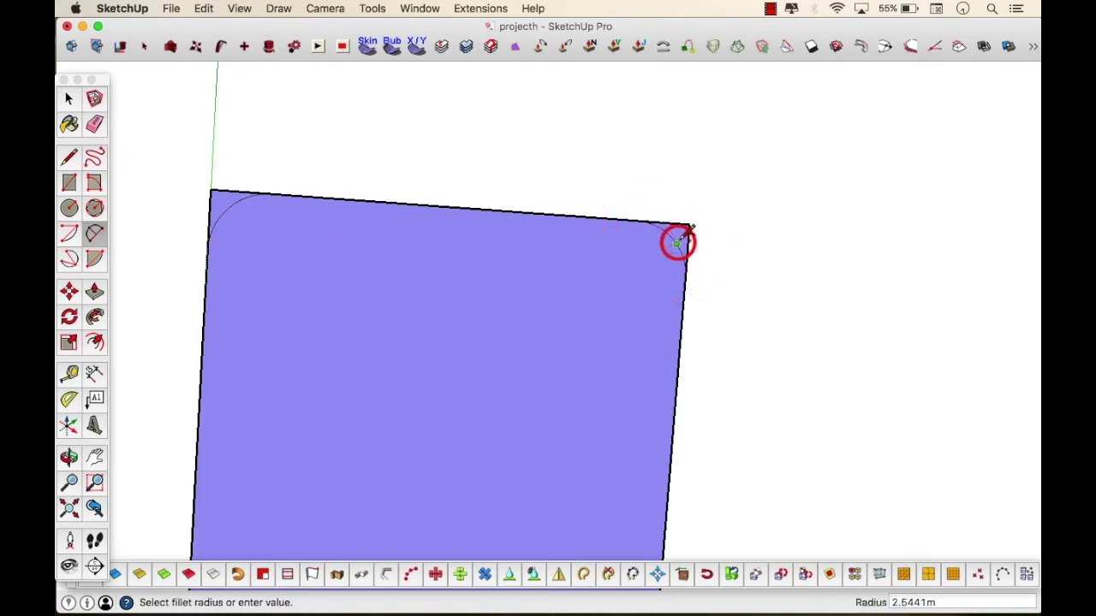
Draw a line across the face just inside the red-axis edge and erase the narrow outer strip next to the origin
scroll(676, 224, "down", 3)
scroll(391, 460, "up", 5)
scroll(535, 111, "down", 4)
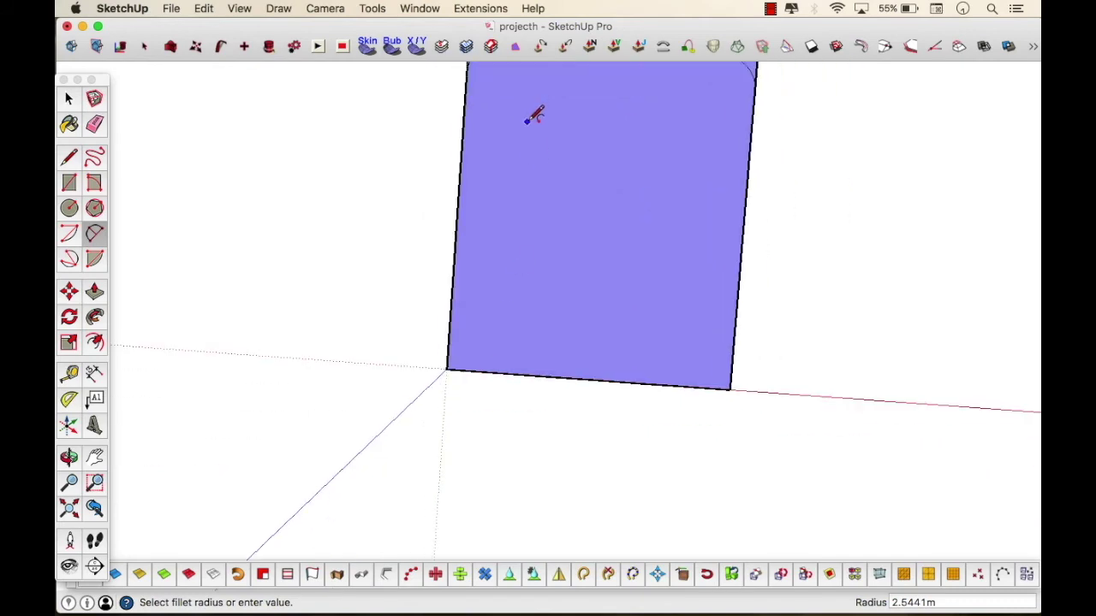
scroll(530, 120, "up", 1)
mouse_move(498, 241)
middle_mouse_down()
mouse_move(524, 253)
mouse_move(665, 180)
mouse_move(604, 152)
mouse_move(655, 286)
mouse_move(498, 266)
mouse_move(540, 342)
mouse_move(519, 350)
mouse_move(555, 399)
mouse_move(529, 389)
mouse_move(551, 399)
middle_mouse_up()
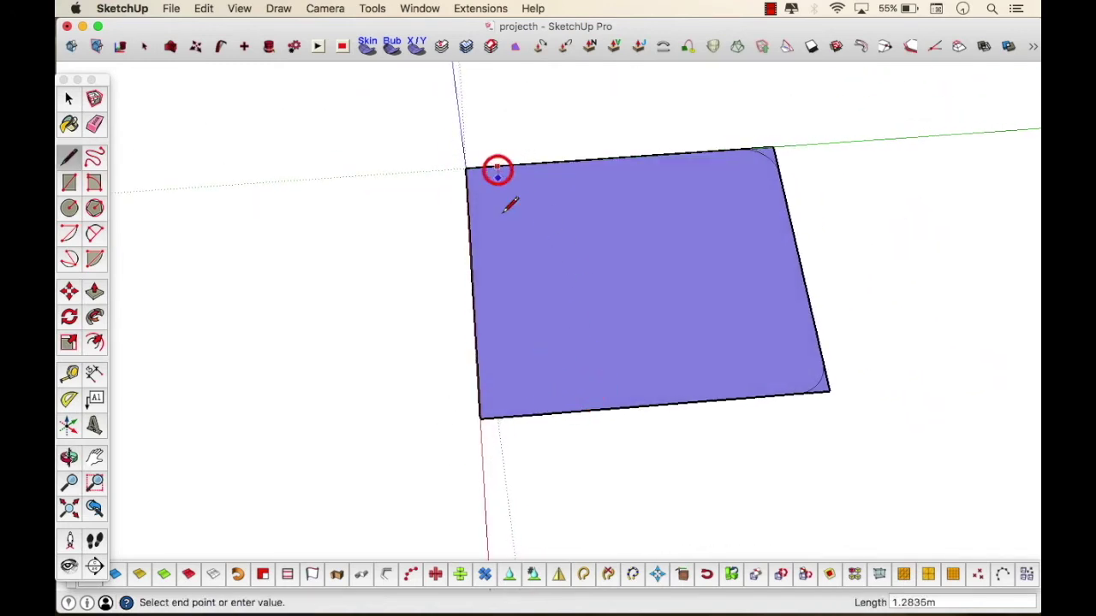
left_click(514, 412)
key("e")
left_click_drag(503, 431, 449, 362)
left_click_drag(476, 181, 454, 132)
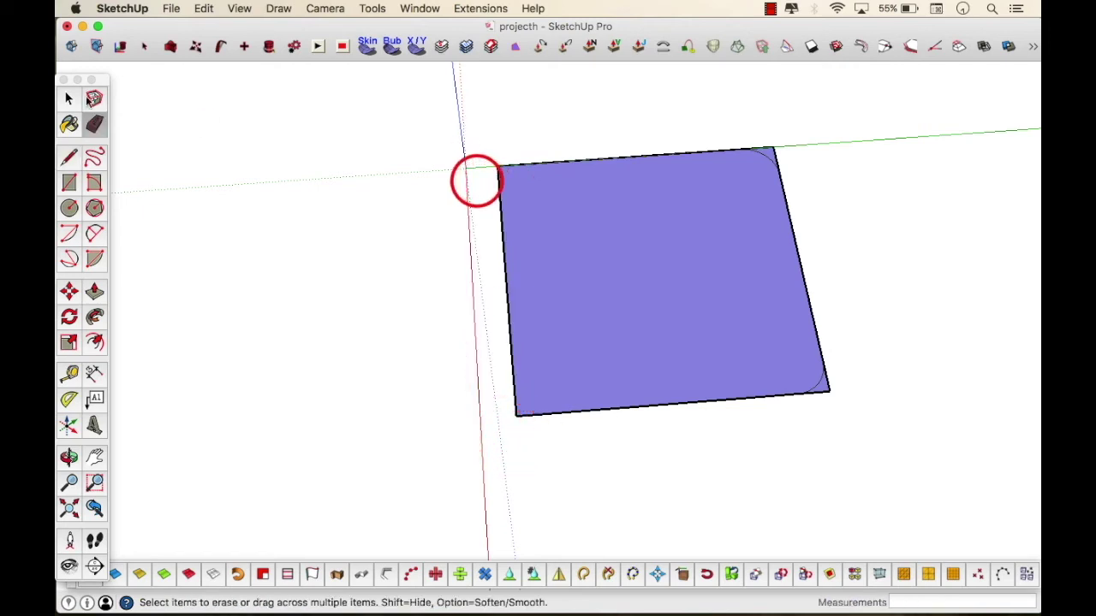
Draw a tangent arc of about 2.93 m radius across the face's corner nearest the origin
left_click(95, 232)
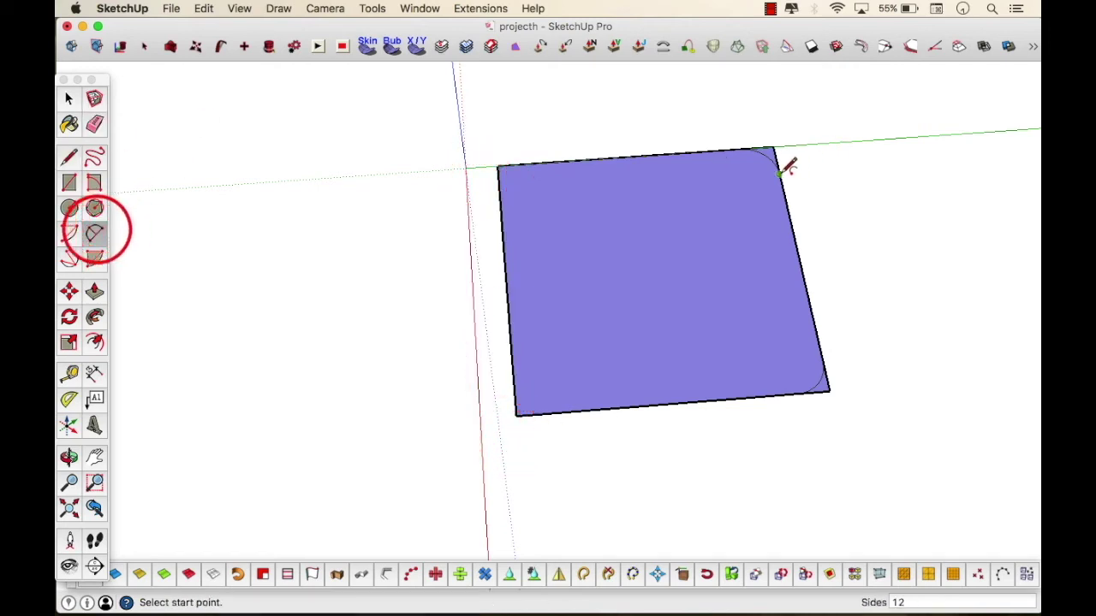
scroll(689, 167, "up", 3)
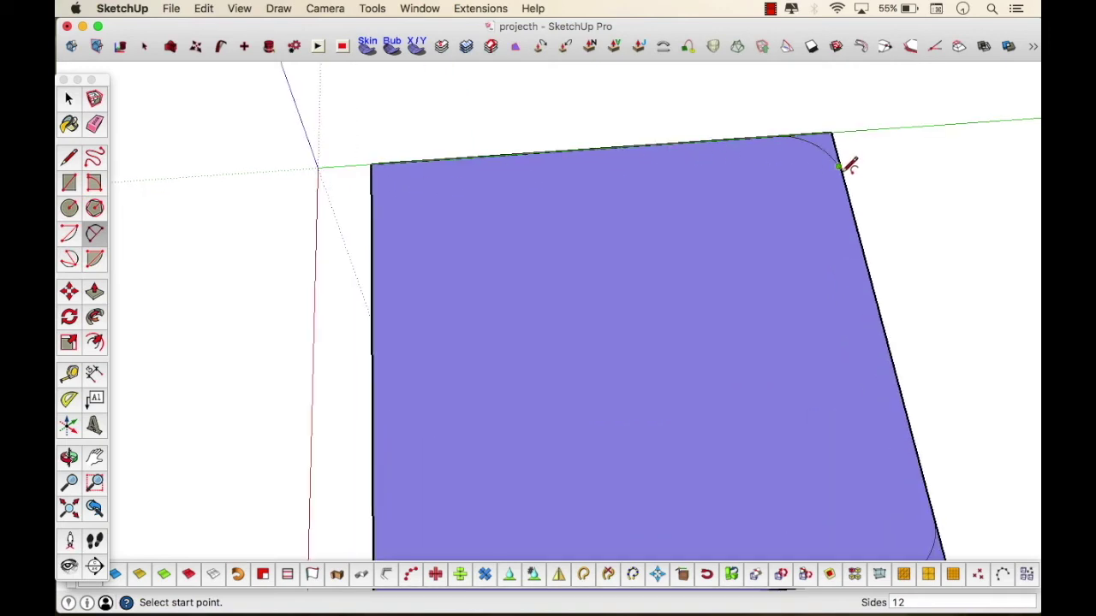
left_click(372, 211)
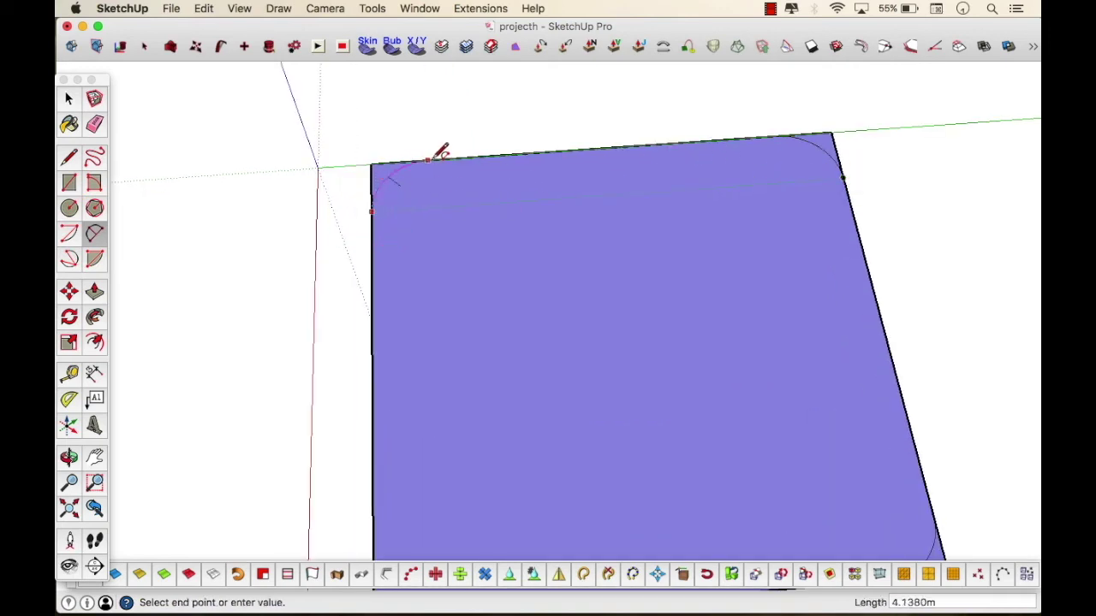
left_click(426, 160)
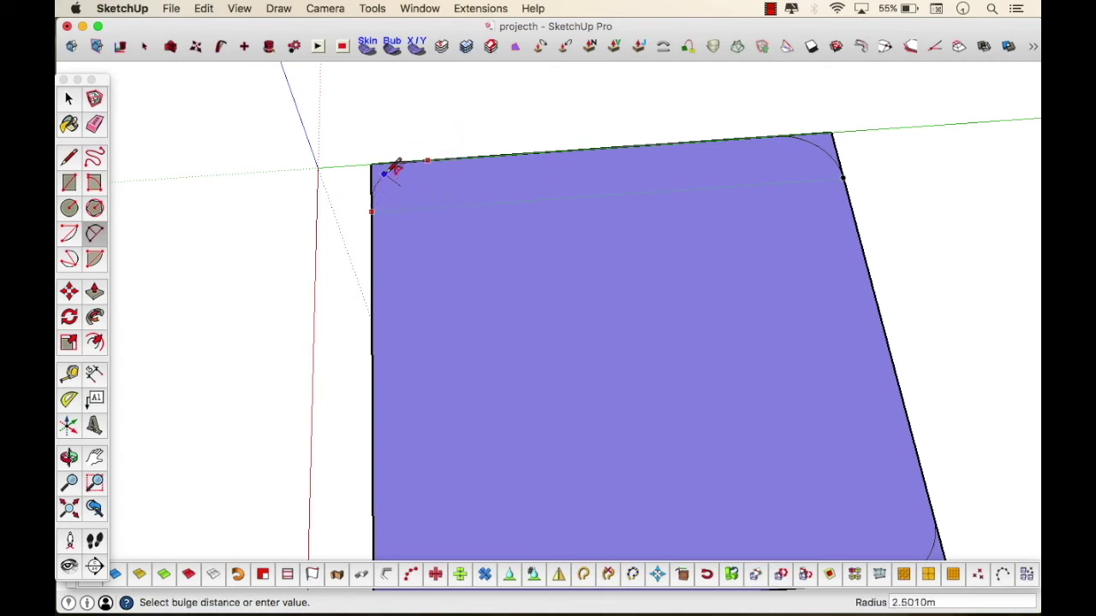
left_click(385, 174)
Draw an arc with a bulge of about 0.62 m across the one remaining square corner of the face
scroll(474, 135, "down", 3)
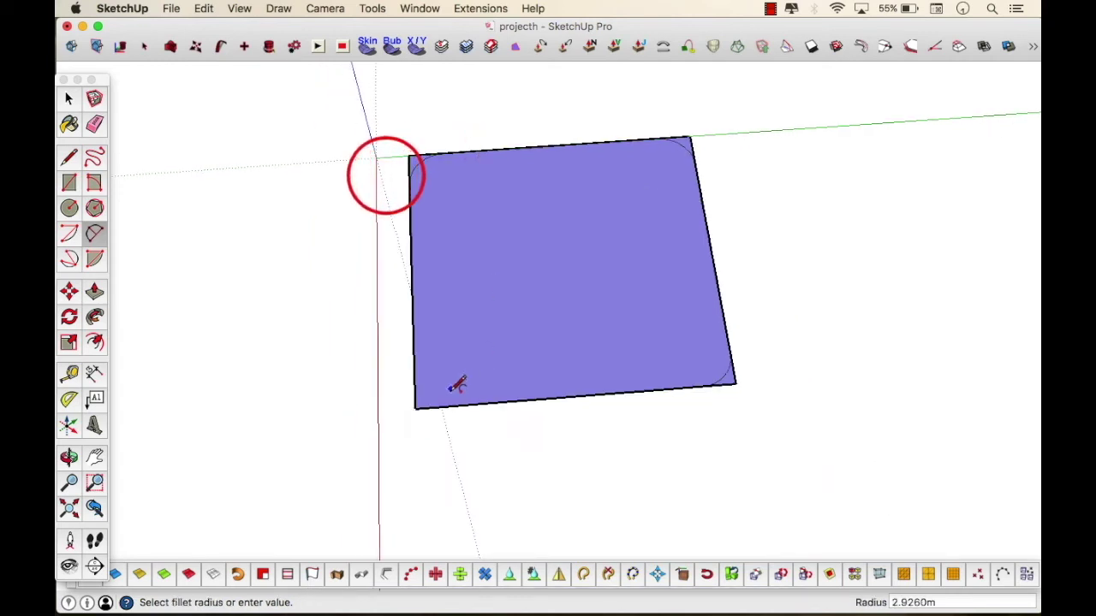
scroll(454, 385, "up", 3)
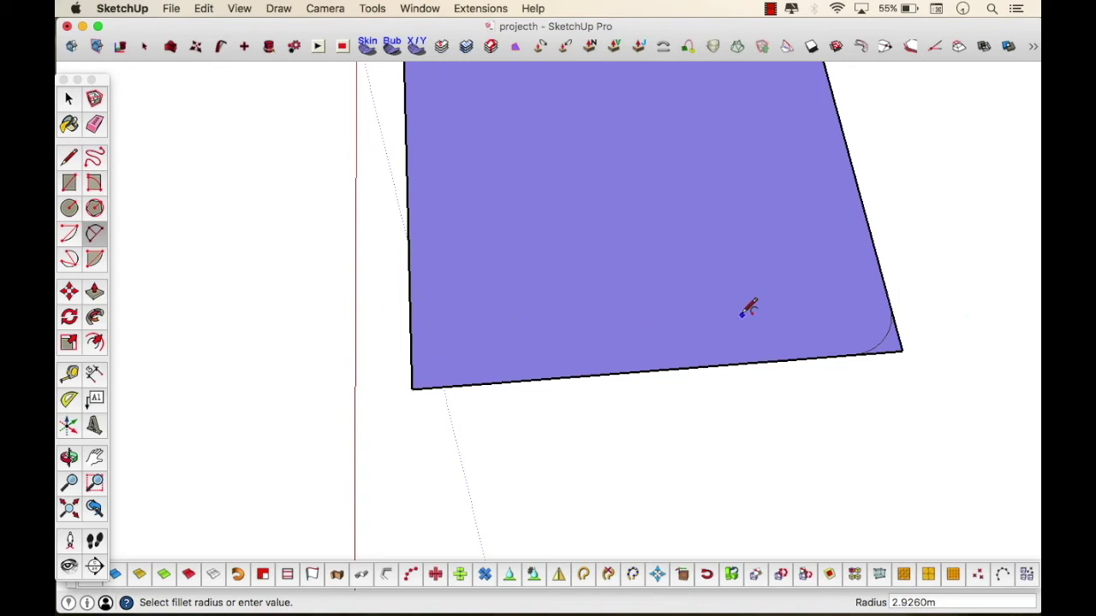
scroll(859, 310, "down", 3)
scroll(771, 206, "up", 3)
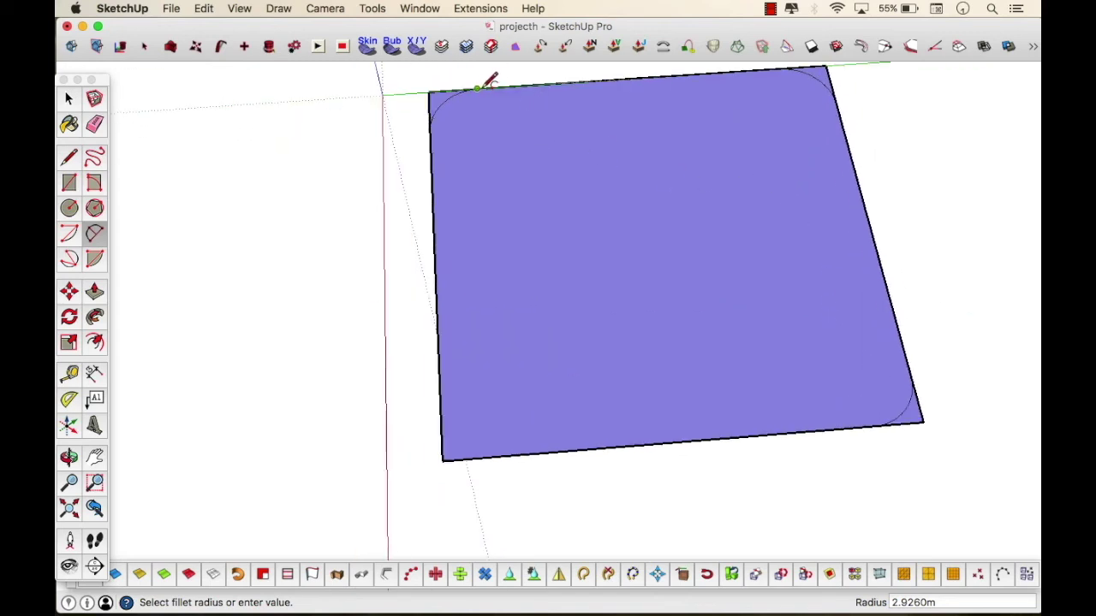
left_click(500, 455)
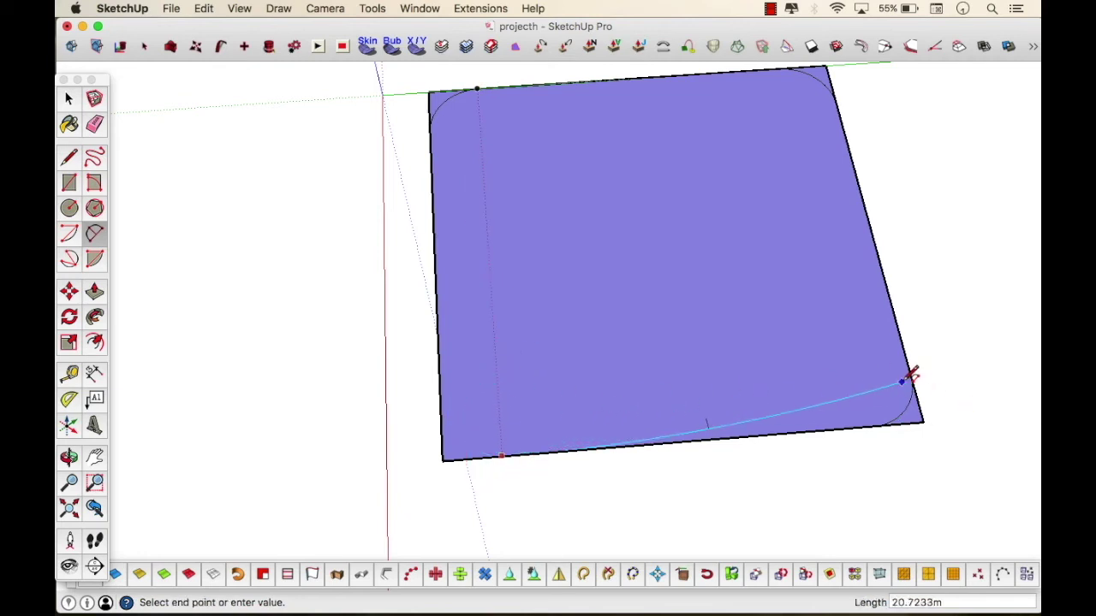
left_click(439, 424)
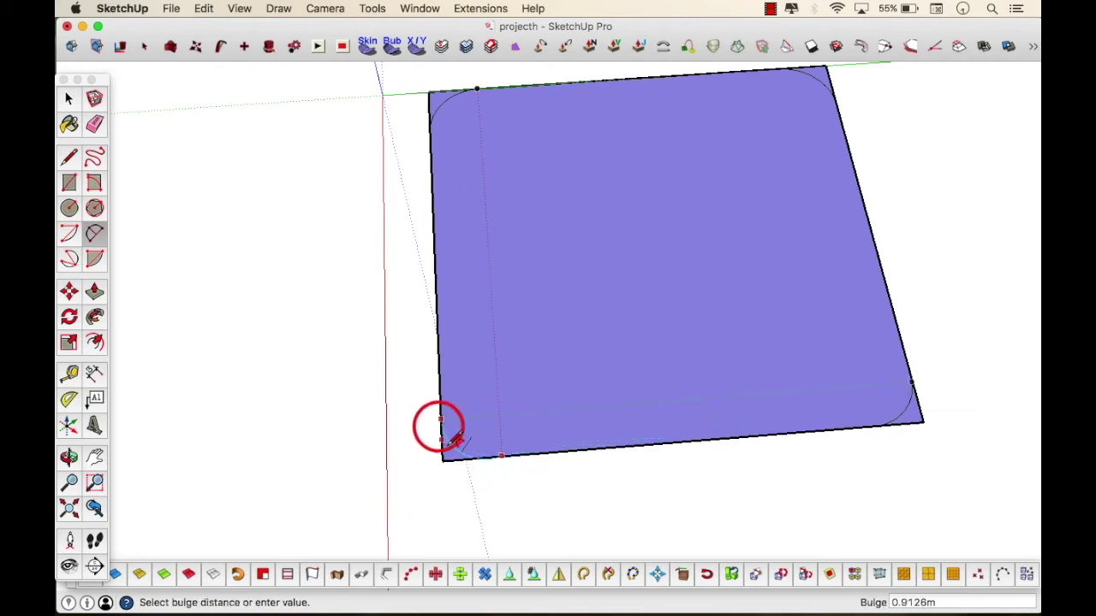
left_click(455, 443)
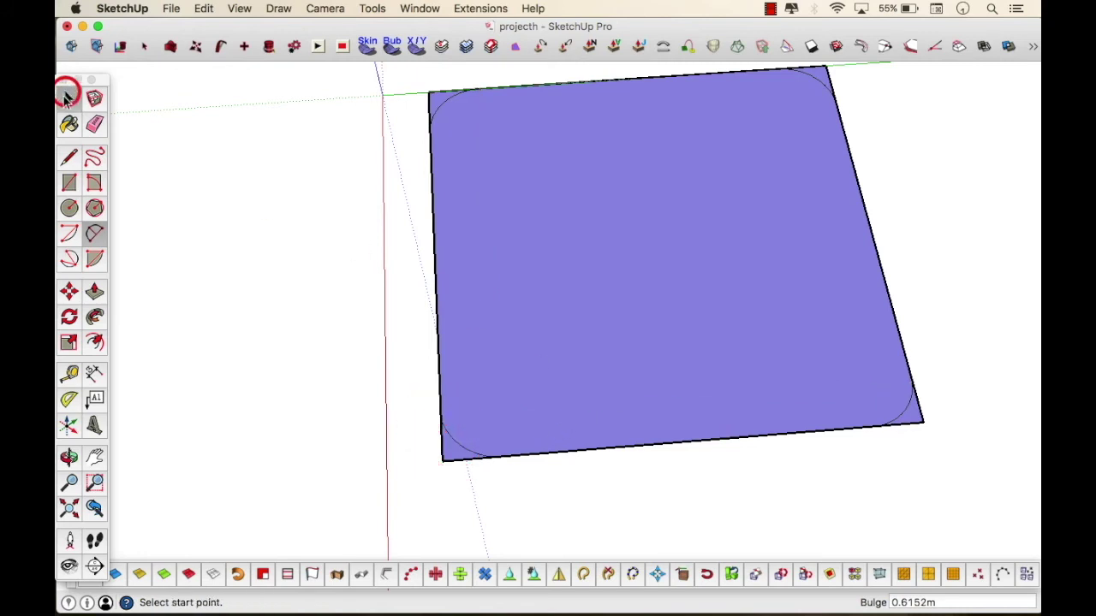
Erase the leftover corner edges outside the four arcs to leave a rounded rectangle
left_click(68, 97)
left_click(94, 124)
left_click(432, 444)
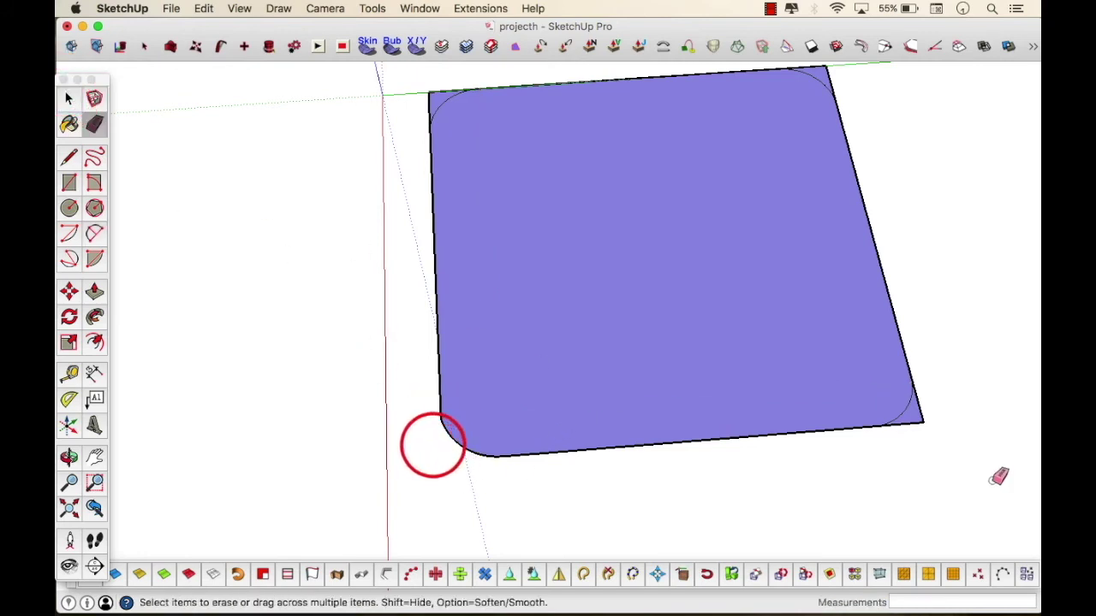
left_click(918, 425)
scroll(898, 354, "down", 3)
scroll(884, 268, "up", 3)
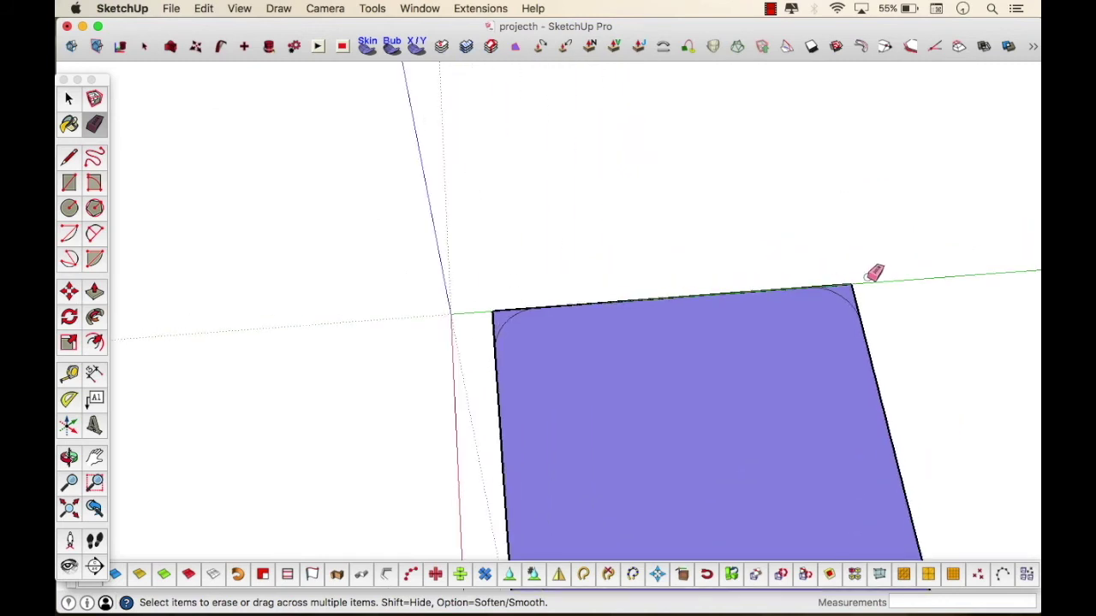
left_click(485, 316)
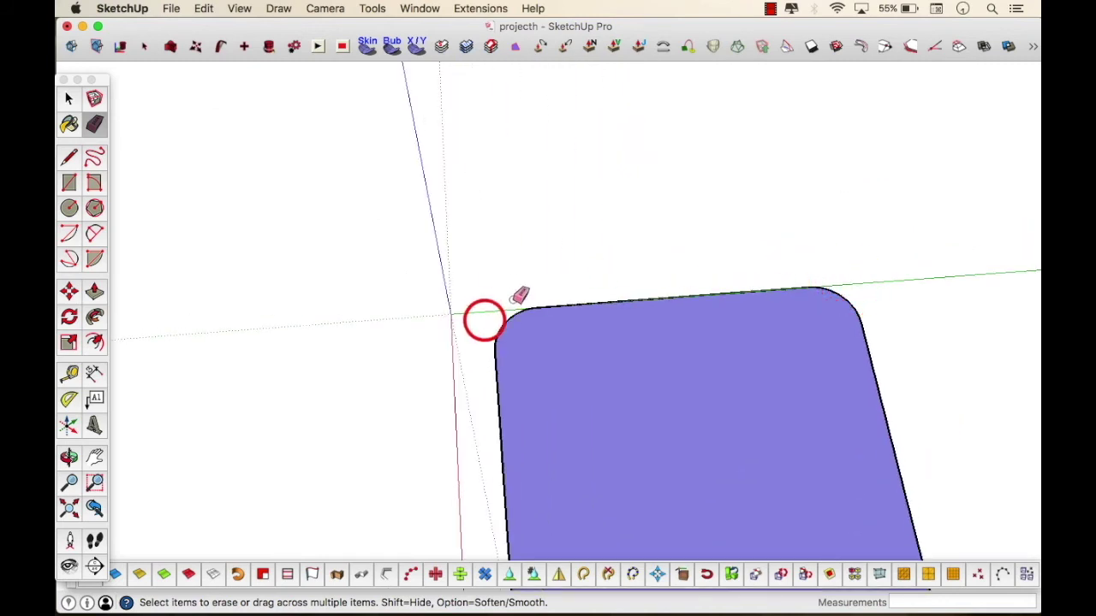
scroll(508, 248, "down", 3)
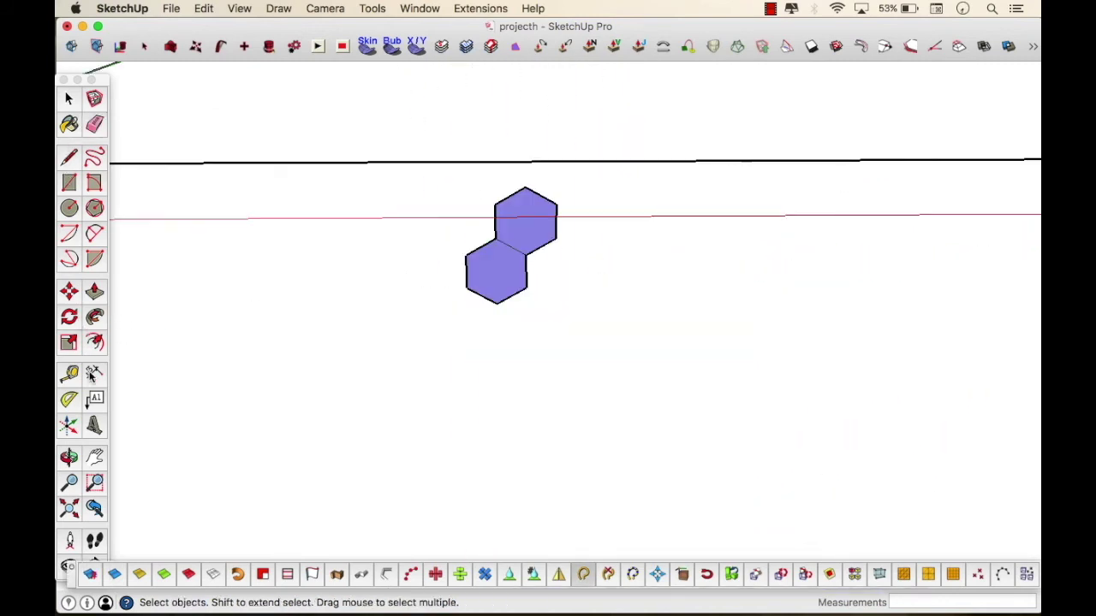
Measure the width of the lower hexagon between its two upper side vertices
left_click(94, 374)
scroll(508, 260, "up", 3)
left_click(439, 260)
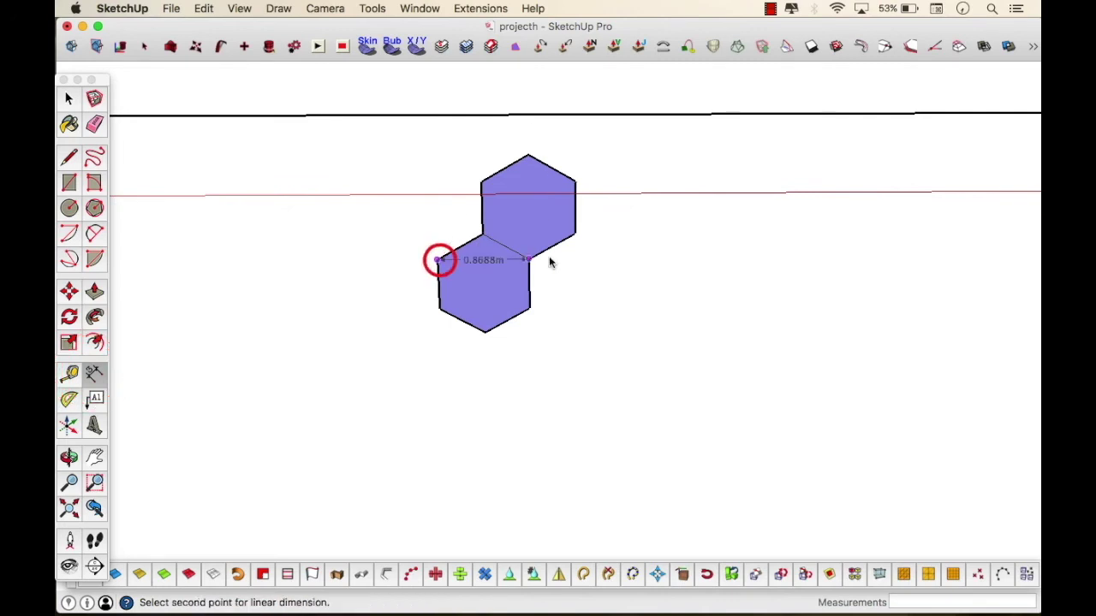
left_click(69, 99)
Copy the two-hexagon component along the rounded rectangle path with a spacing of 0.86 m
scroll(376, 294, "down", 5)
left_click(531, 330)
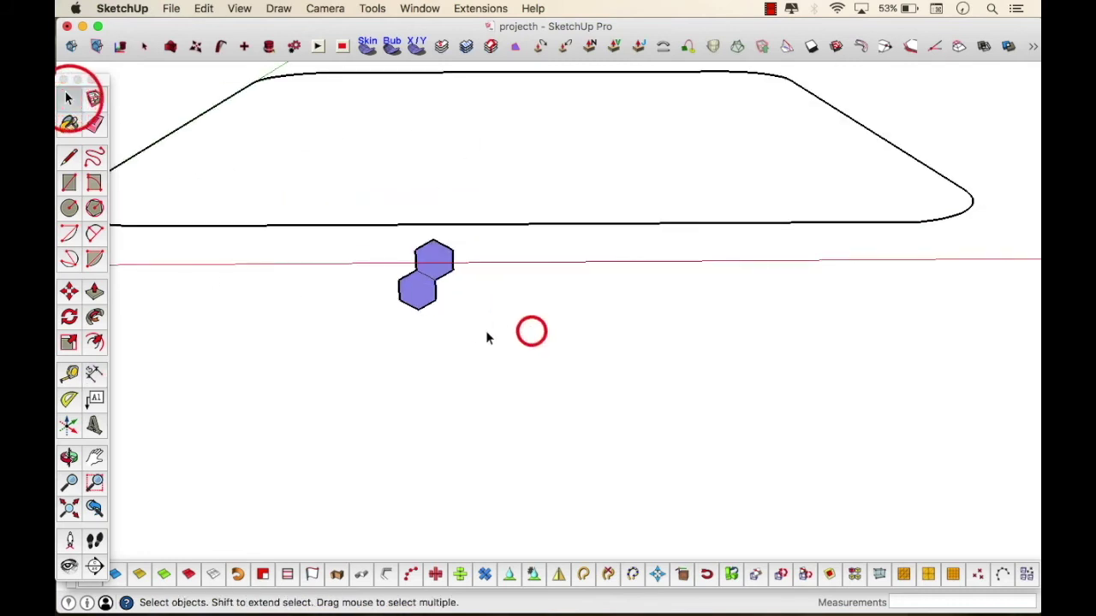
left_click(411, 572)
left_click(506, 225)
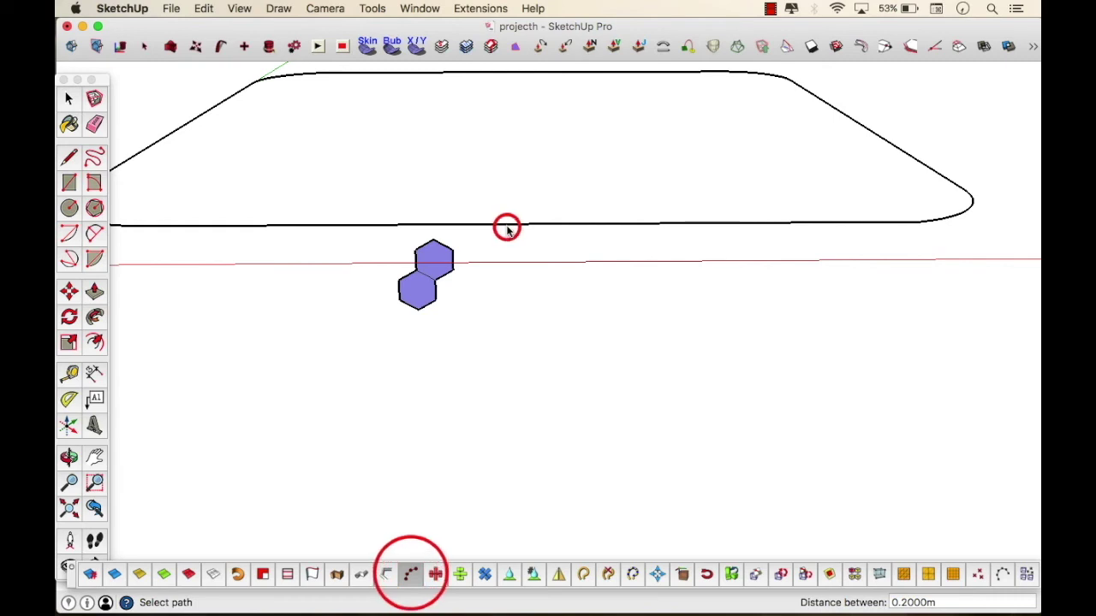
left_click(470, 224)
left_click(470, 225)
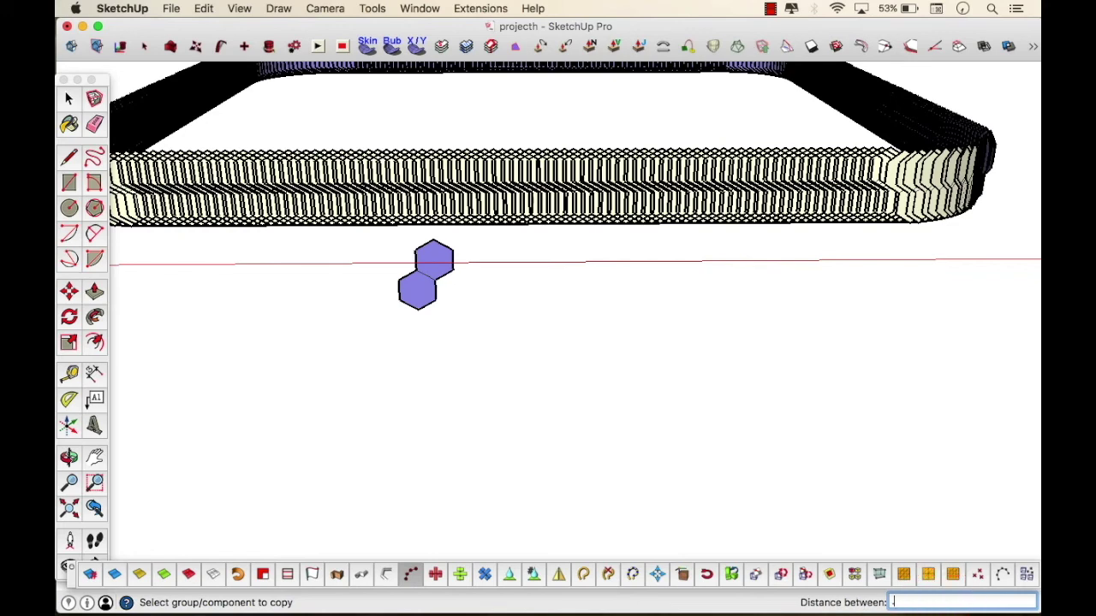
type(".86")
key("Return")
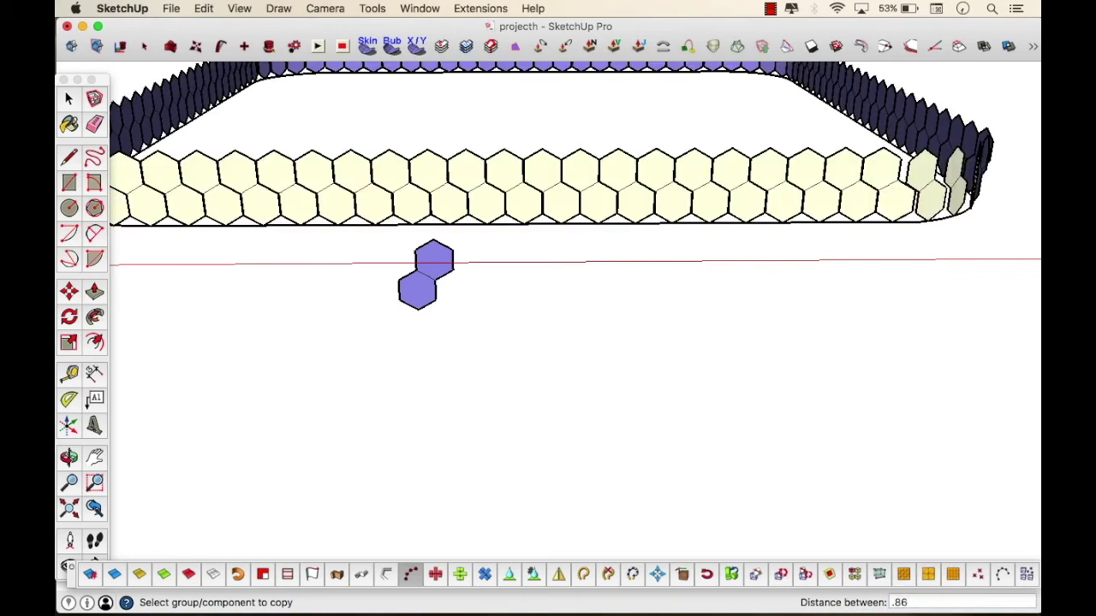
scroll(569, 377, "down", 3)
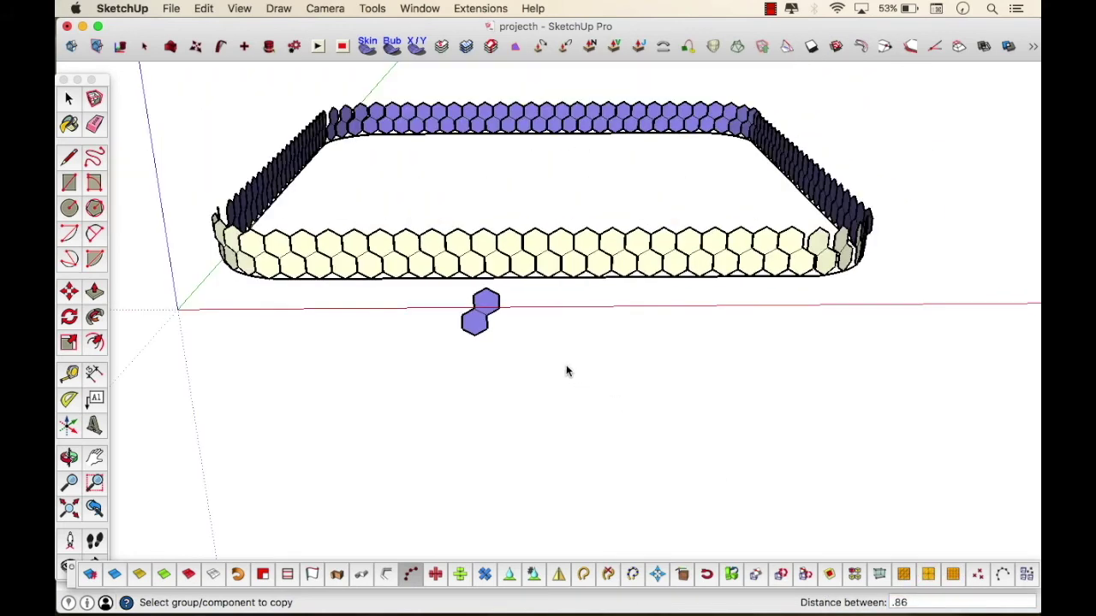
left_click(619, 349)
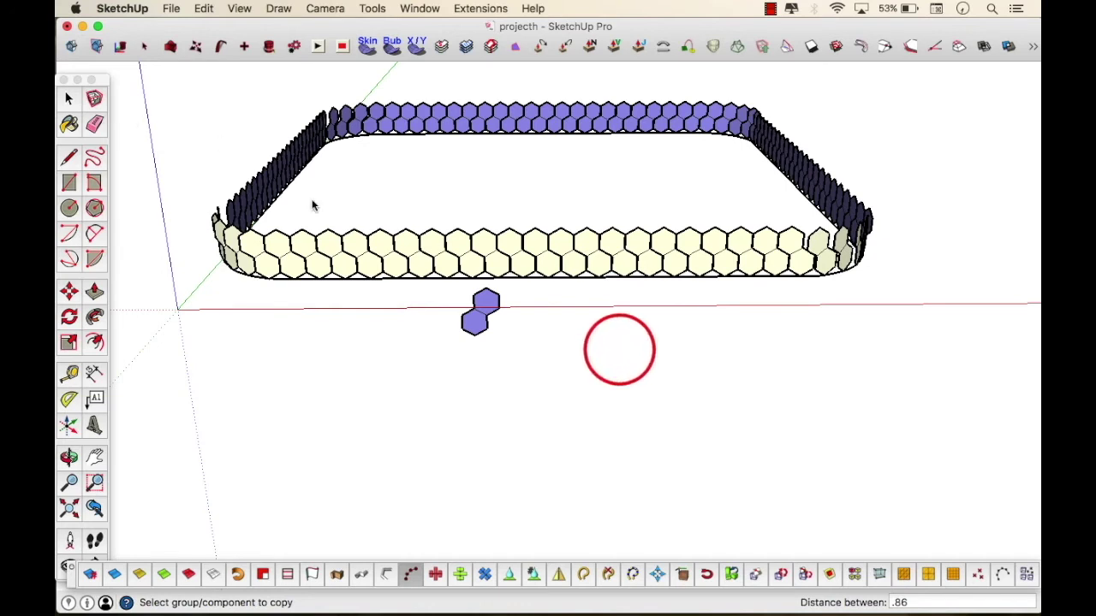
left_click(480, 322)
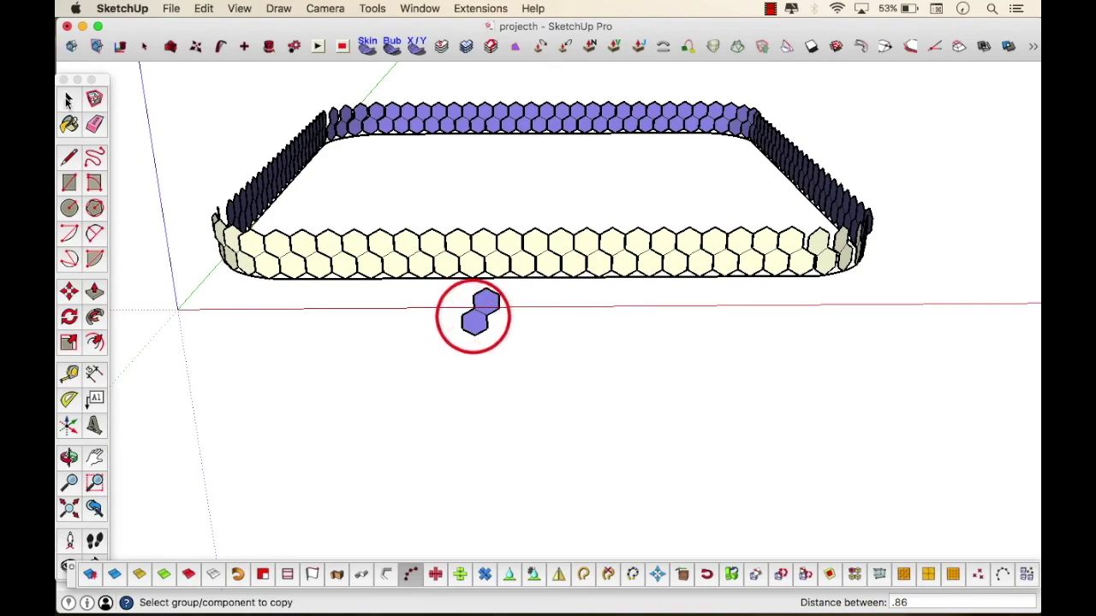
left_click(69, 99)
left_click(277, 330)
scroll(445, 334, "up", 2)
scroll(584, 384, "down", 2)
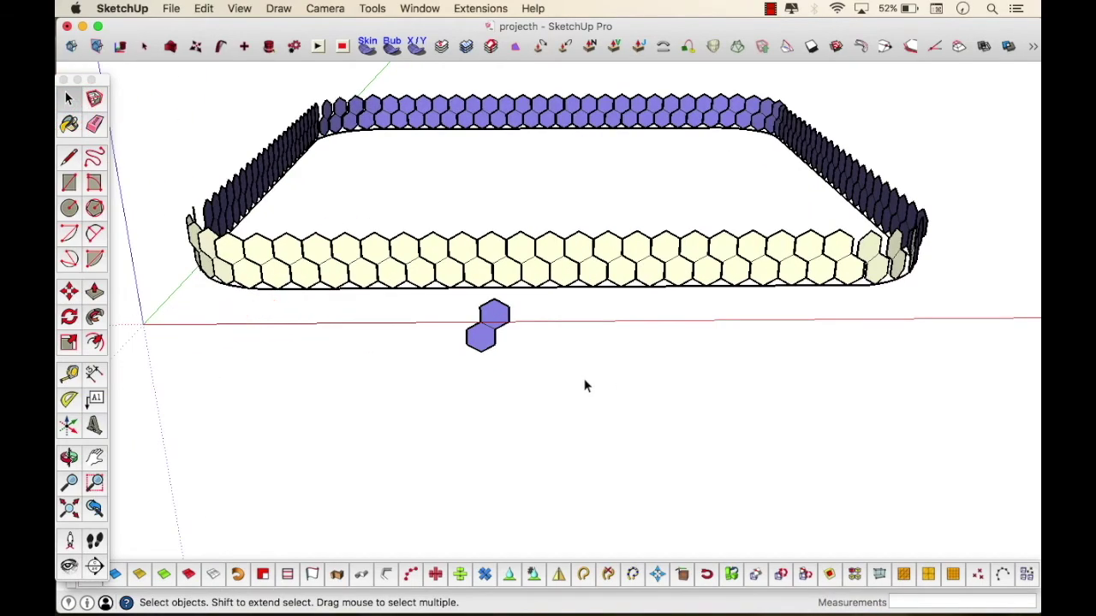
Select all the hexagon components along the rounded rectangle and combine them into one group
key("o")
left_click_drag(468, 214, 521, 259)
left_click(69, 99)
left_click_drag(216, 90, 918, 248)
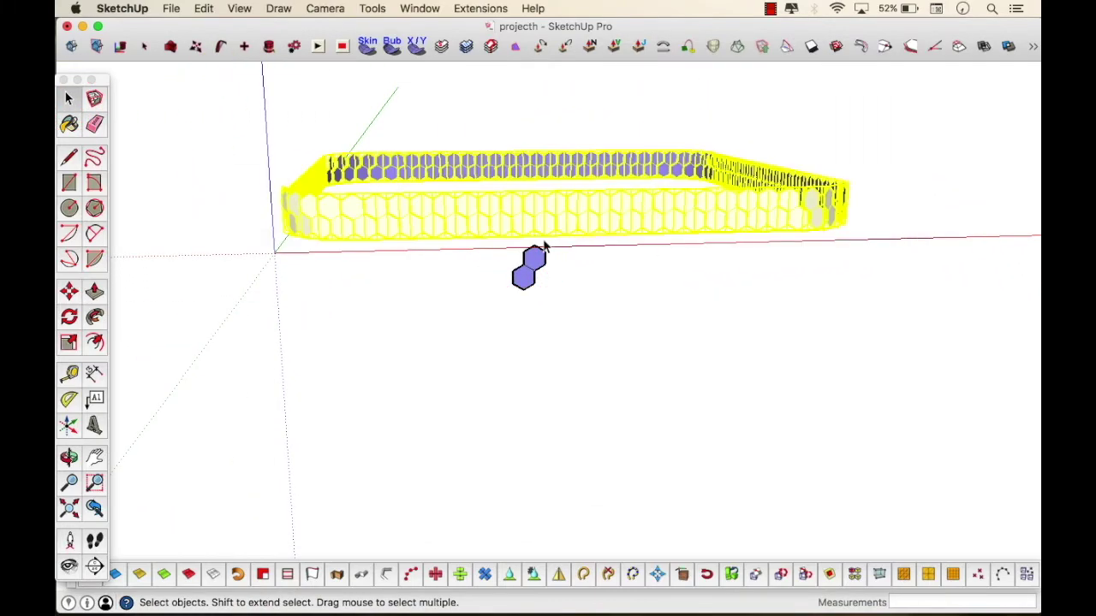
scroll(548, 246, "up", 5)
scroll(571, 232, "down", 3)
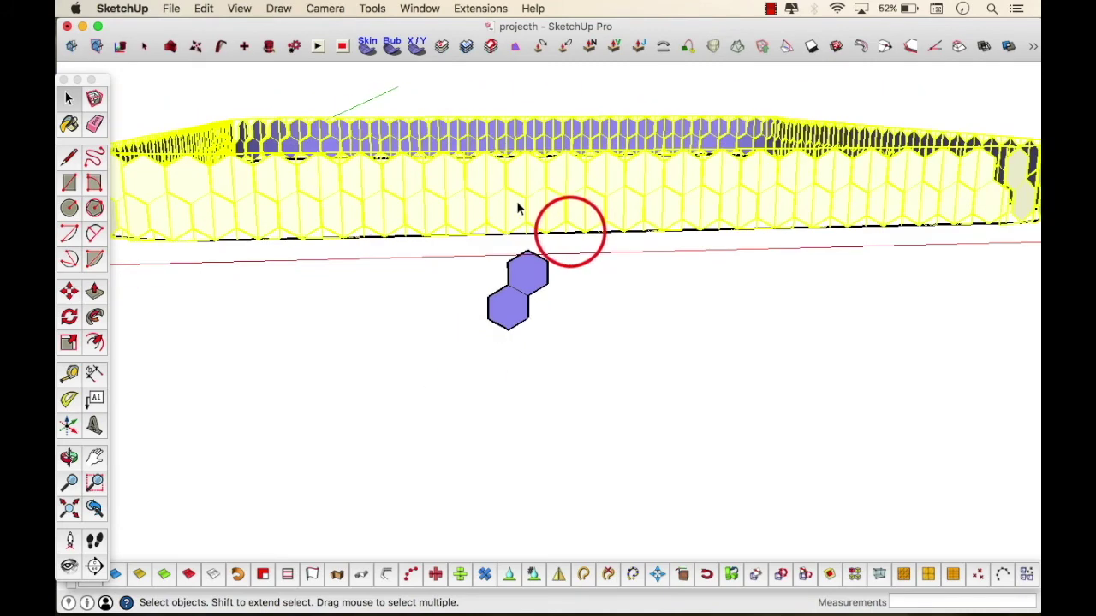
right_click(519, 201)
mouse_move(600, 304)
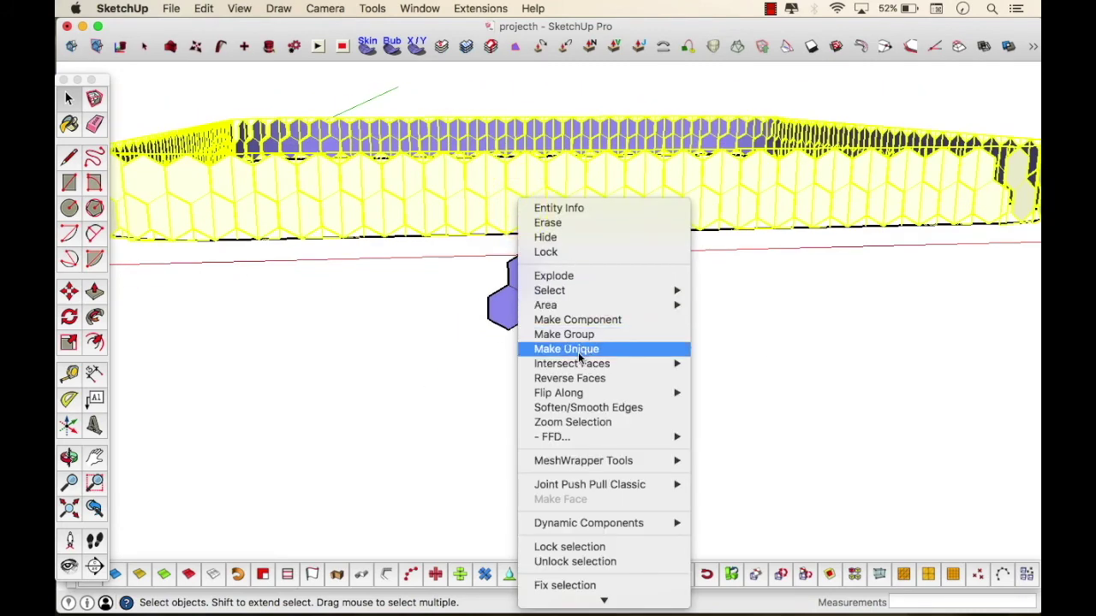
left_click(582, 334)
scroll(722, 279, "down", 3)
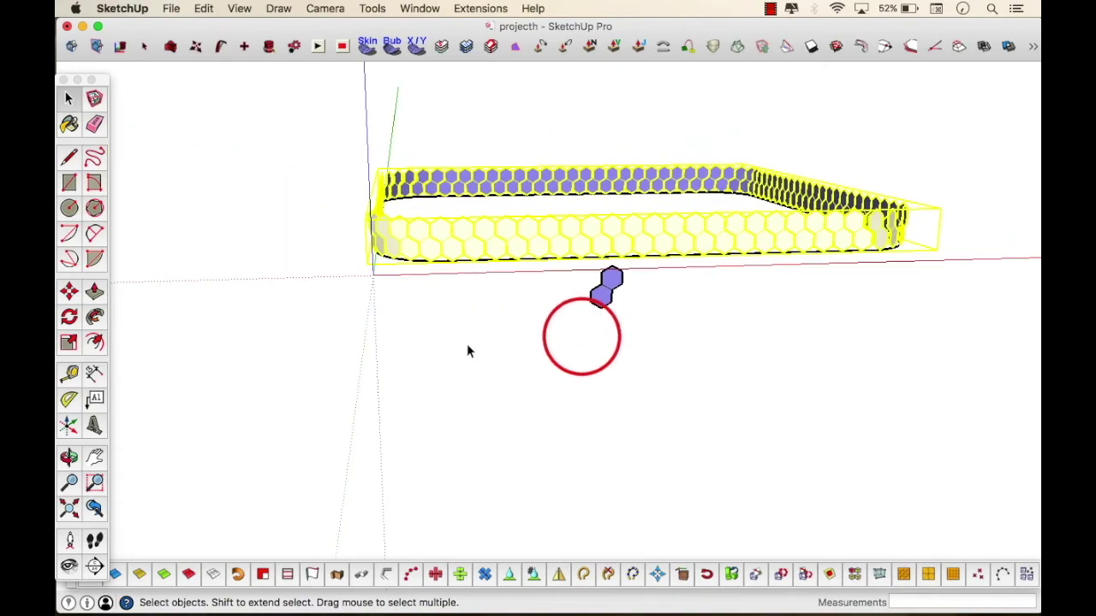
Copy the hexagon ring group straight up by about 1.5 m so the rows interlock, and repeat the copy 30x
left_click(467, 343)
scroll(477, 253, "up", 2)
left_click(470, 232)
key("super+c")
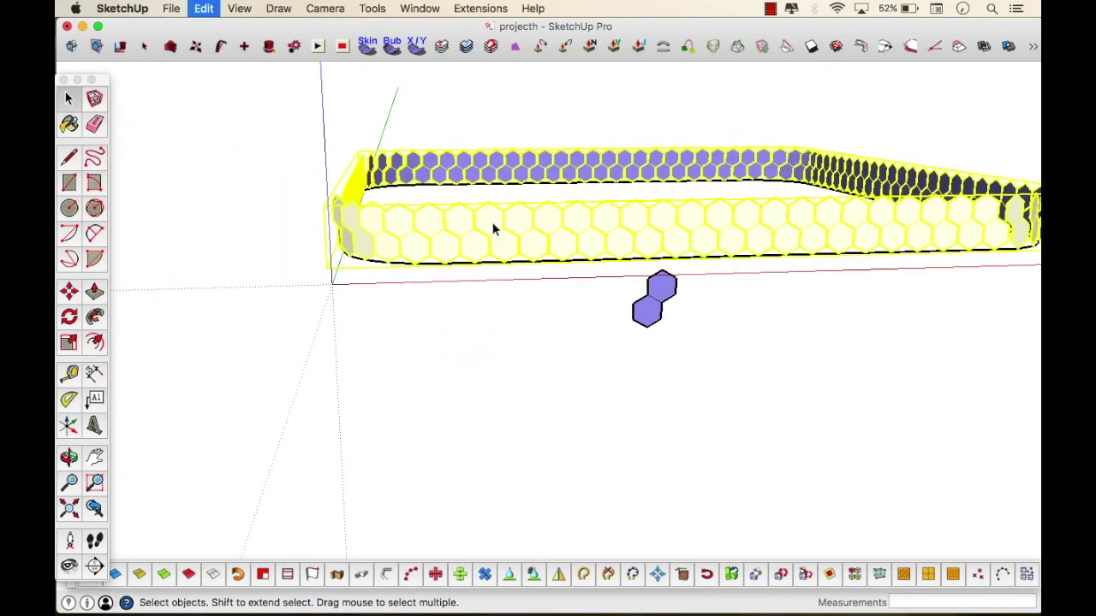
scroll(479, 257, "up", 5)
key("m")
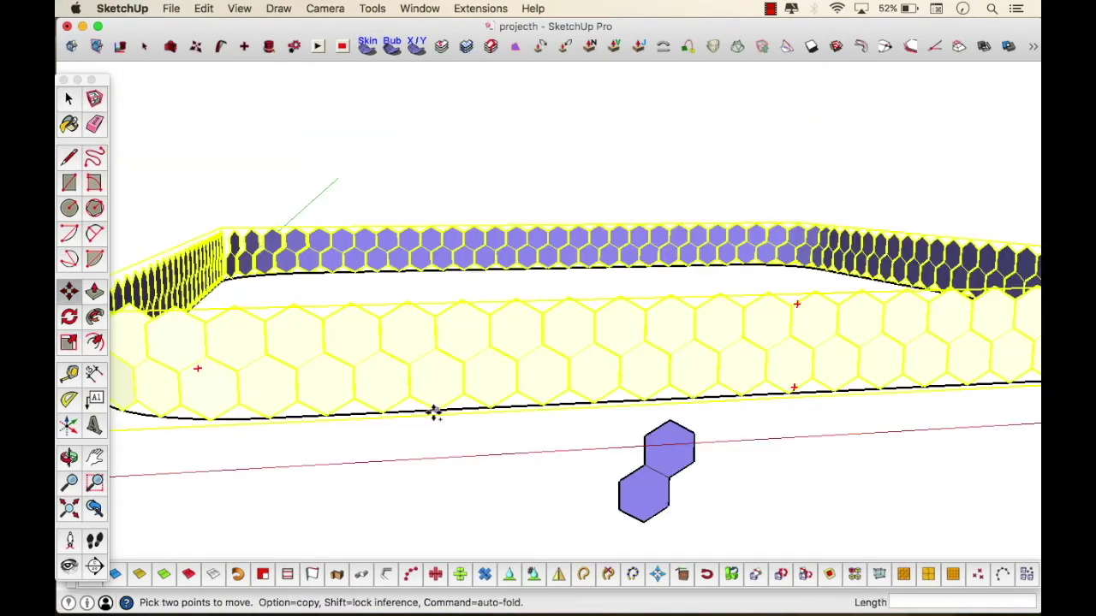
left_click(434, 413, "alt")
left_click(434, 316)
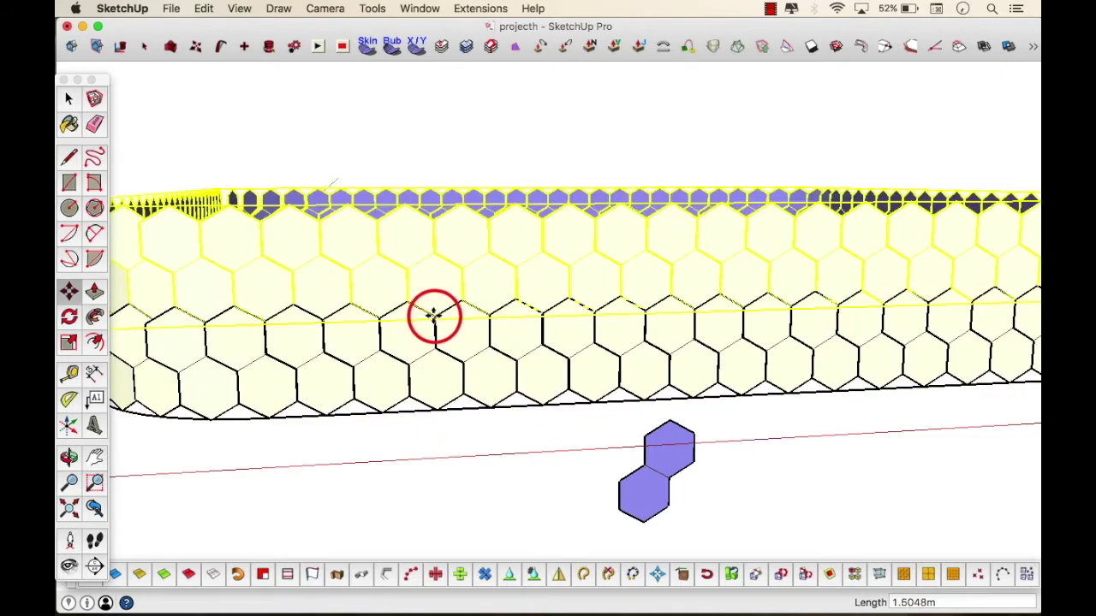
type("30")
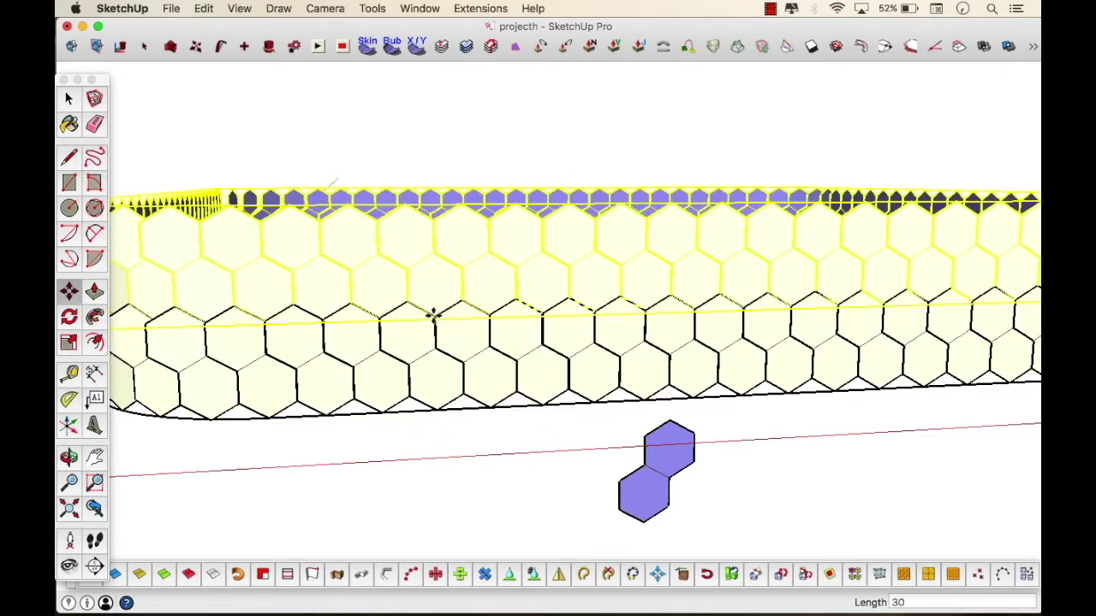
type("x")
key("Return")
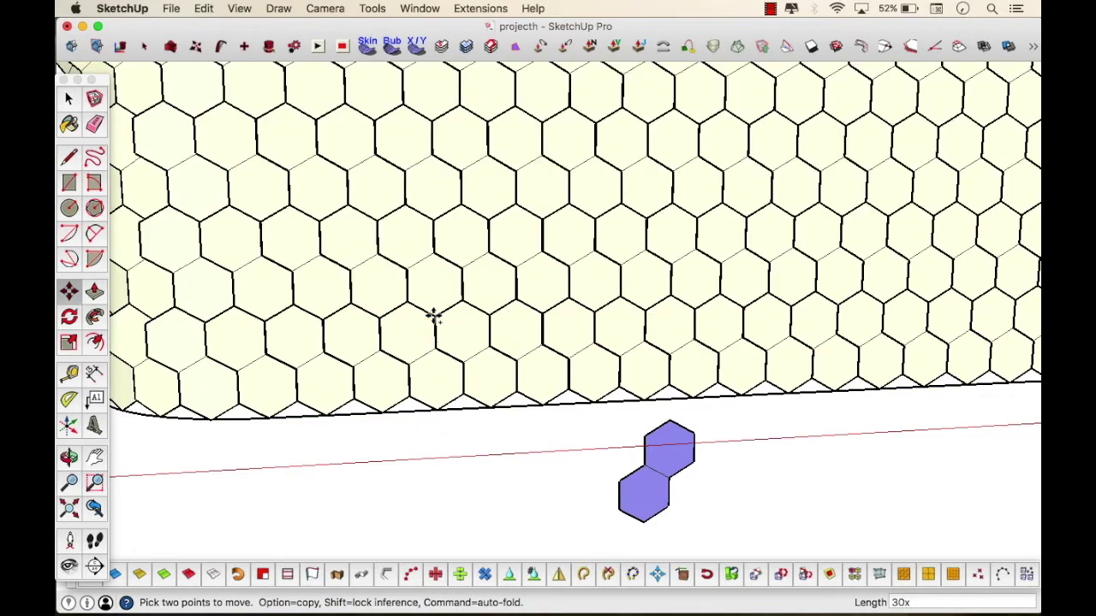
Delete the uppermost block of hexagon rings to shorten the tower
left_click(69, 99)
scroll(403, 229, "down", 5)
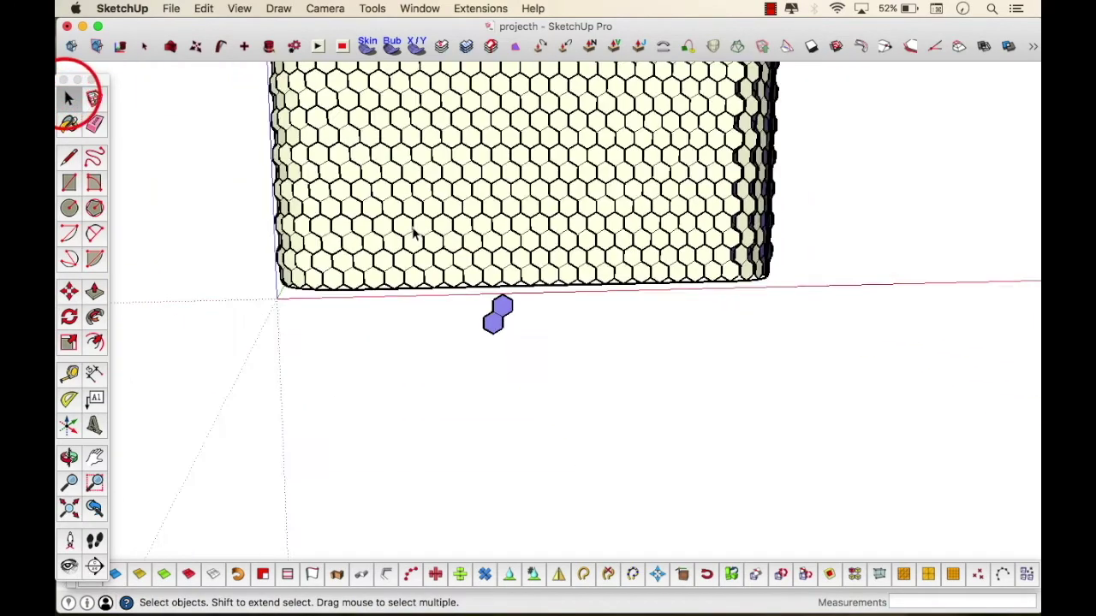
scroll(414, 233, "down", 6)
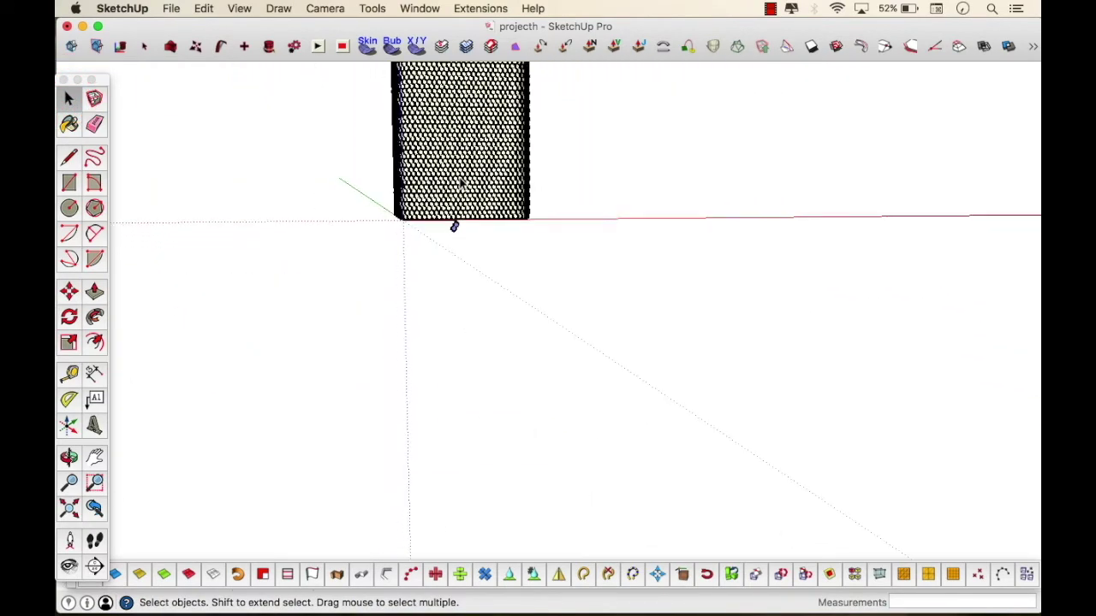
scroll(453, 226, "down", 6)
middle_click_drag(457, 96, 449, 68)
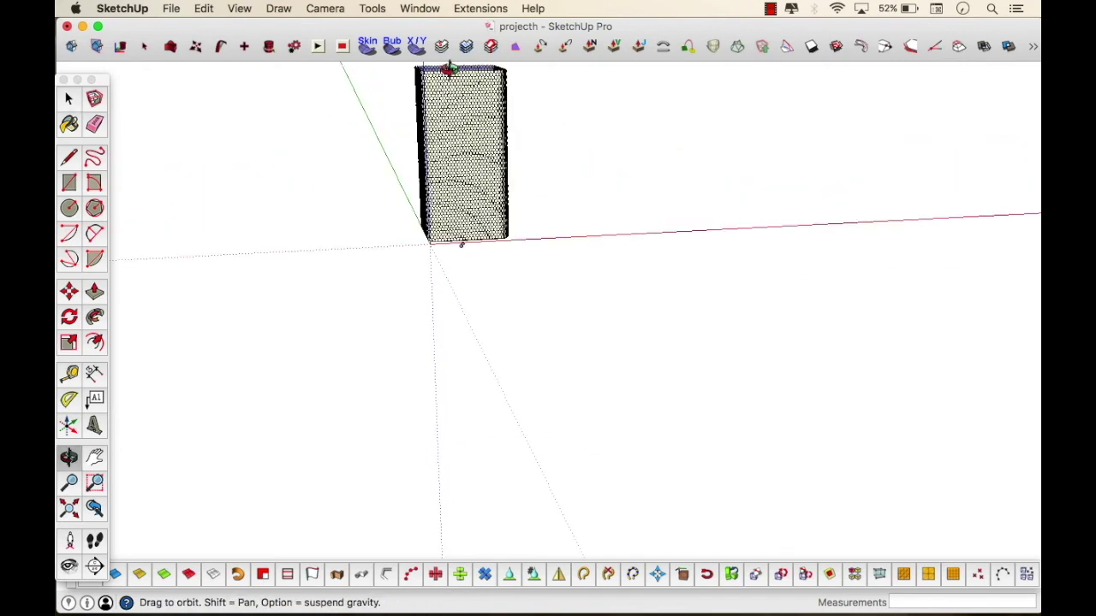
scroll(450, 68, "up", 2)
left_click(70, 98)
left_click_drag(585, 125, 363, 62)
key("Delete")
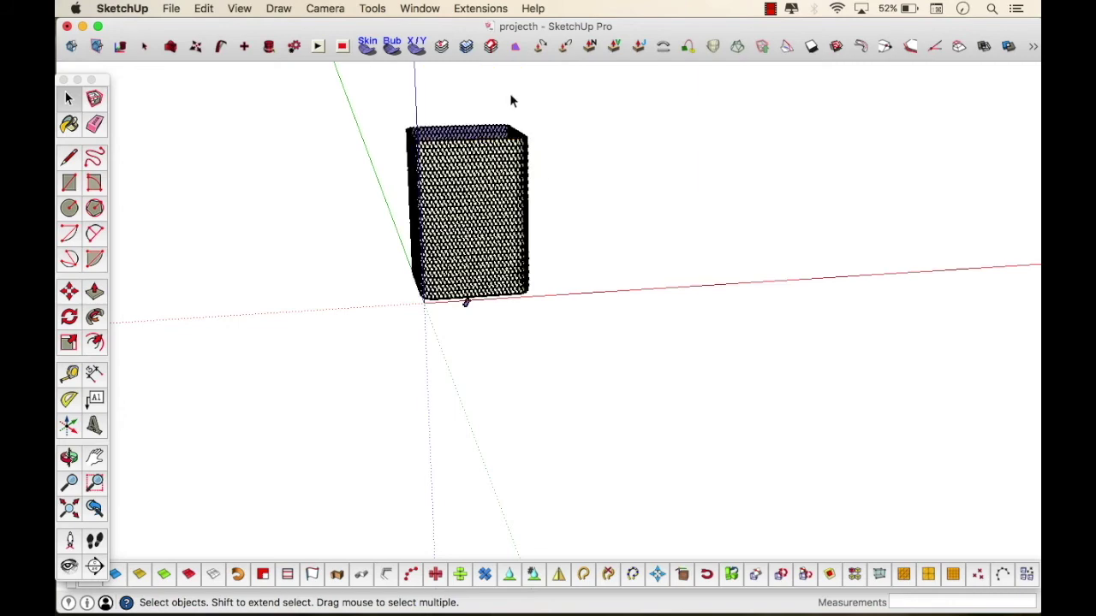
scroll(498, 160, "up", 2)
left_click_drag(310, 117, 326, 121)
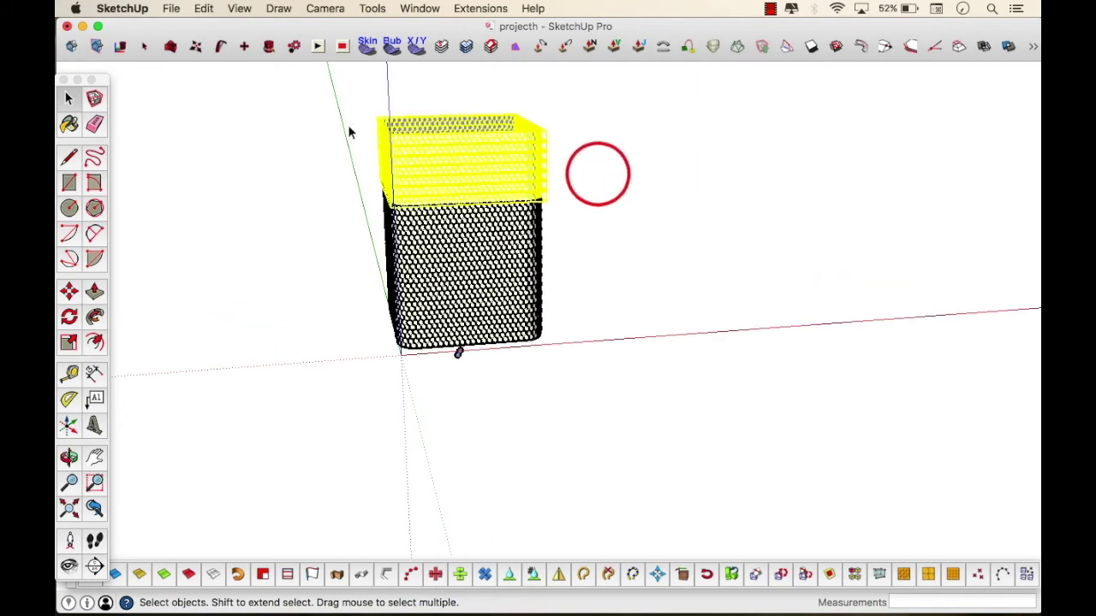
key("Delete")
scroll(450, 261, "up", 3)
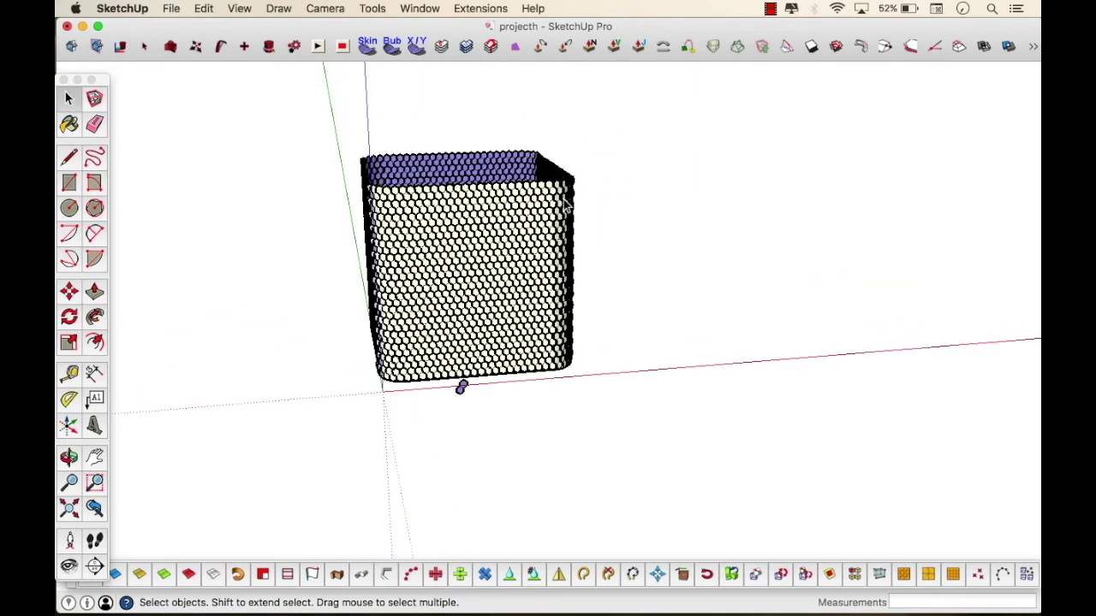
key("super+z")
Delete a smaller set of rings at the top of the hexagon tower
left_click_drag(339, 81, 322, 67)
key("Delete")
scroll(492, 240, "up", 2)
scroll(492, 238, "up", 1)
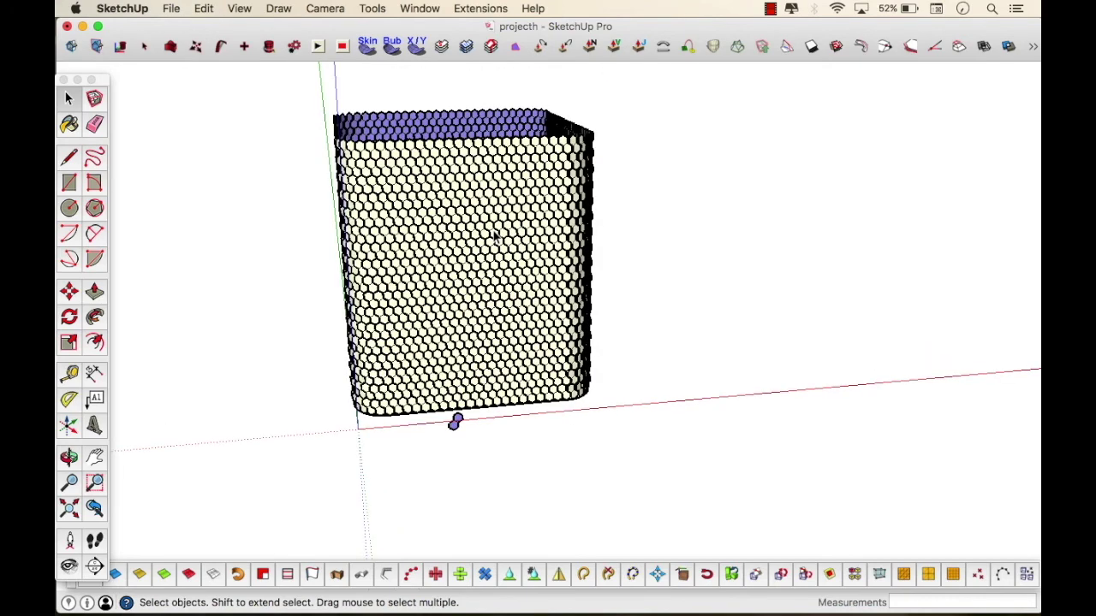
Select all the stacked hexagon rings without the base path and combine them into one group
left_click_drag(225, 73, 650, 405)
scroll(442, 396, "up", 3)
left_click(430, 403, "shift")
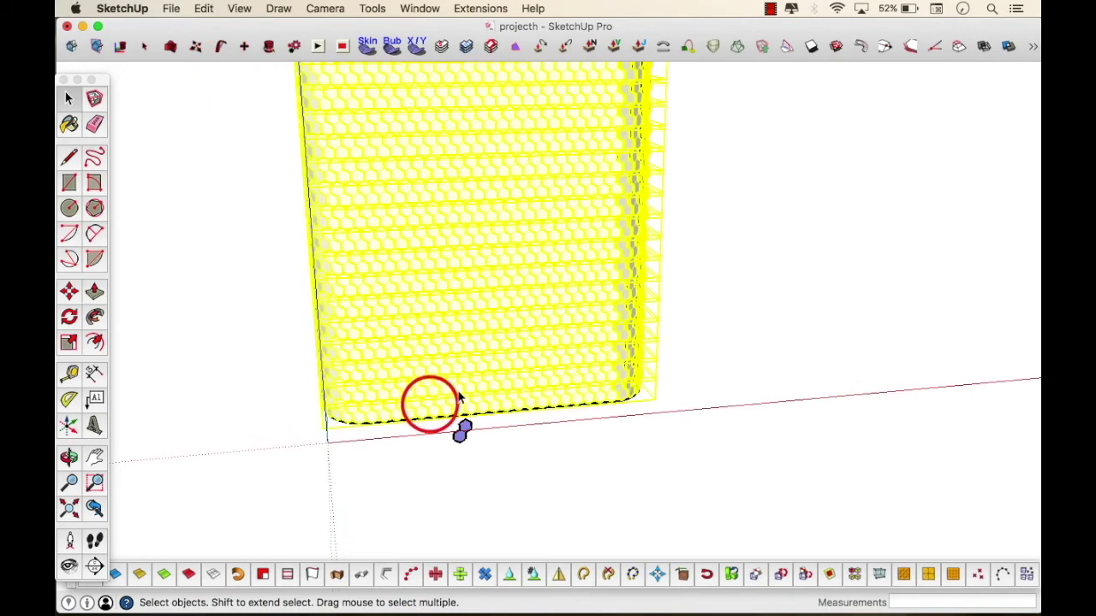
scroll(461, 395, "down", 3)
right_click(467, 341)
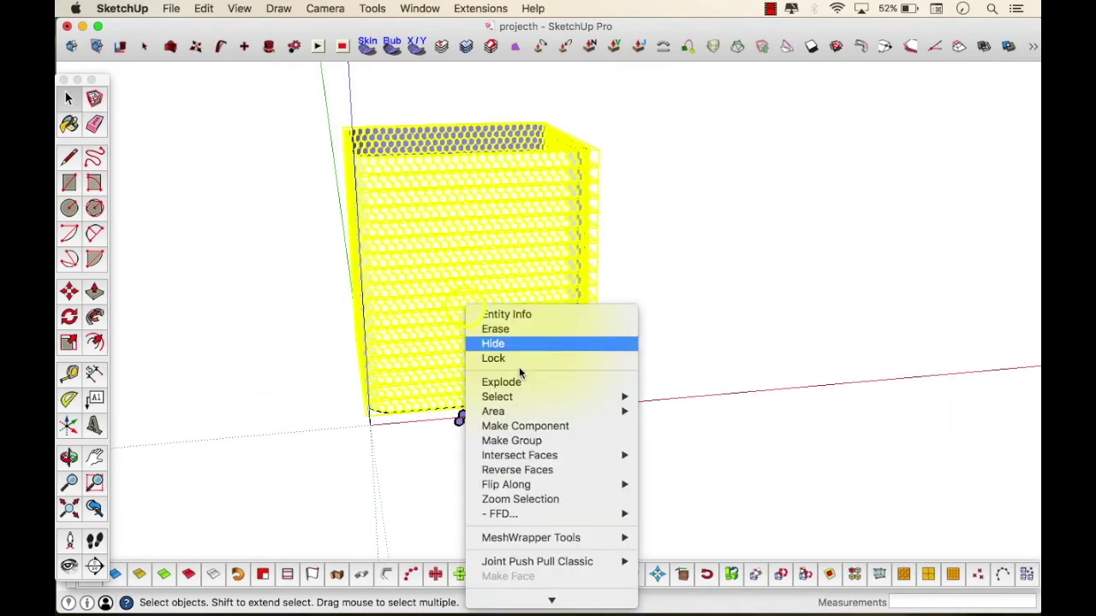
left_click(527, 442)
left_click(698, 258)
Open the tower group for editing and explode all the ring groups inside it
key("o")
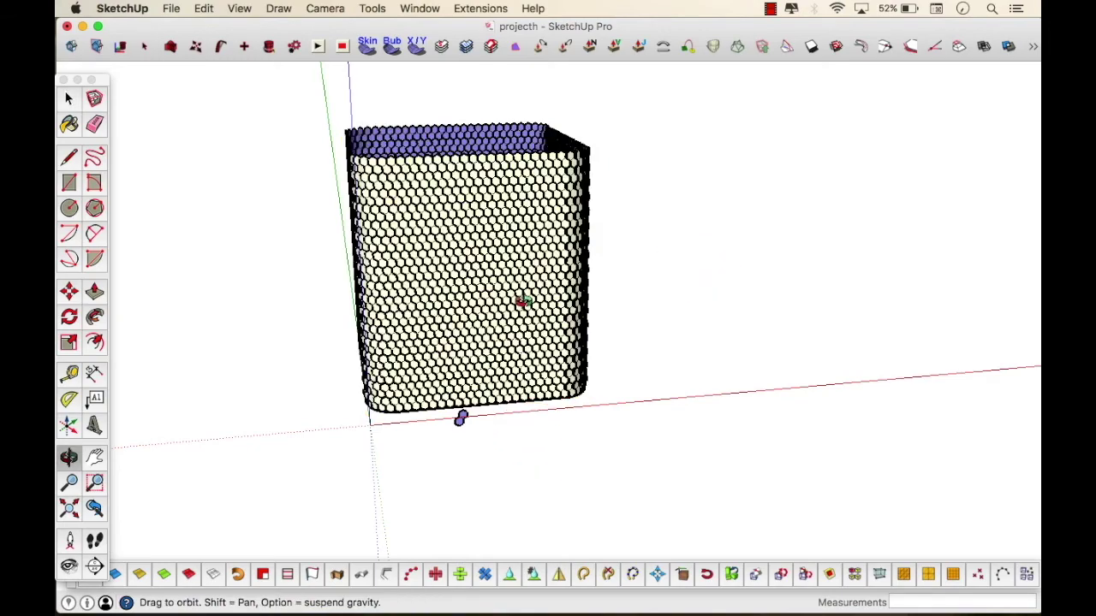
left_click_drag(521, 299, 423, 261)
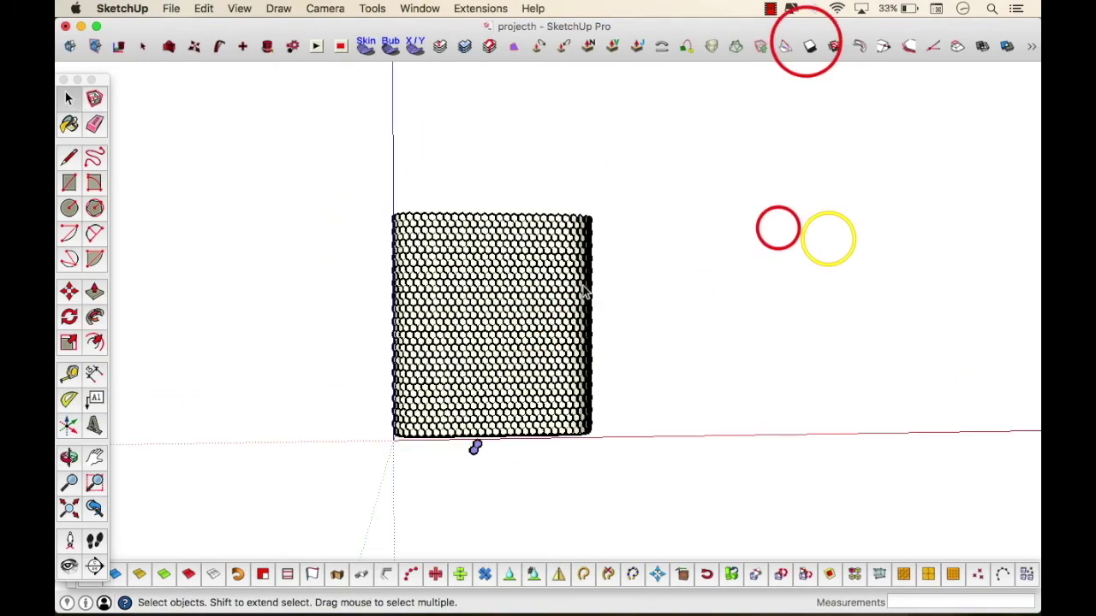
left_click(504, 261)
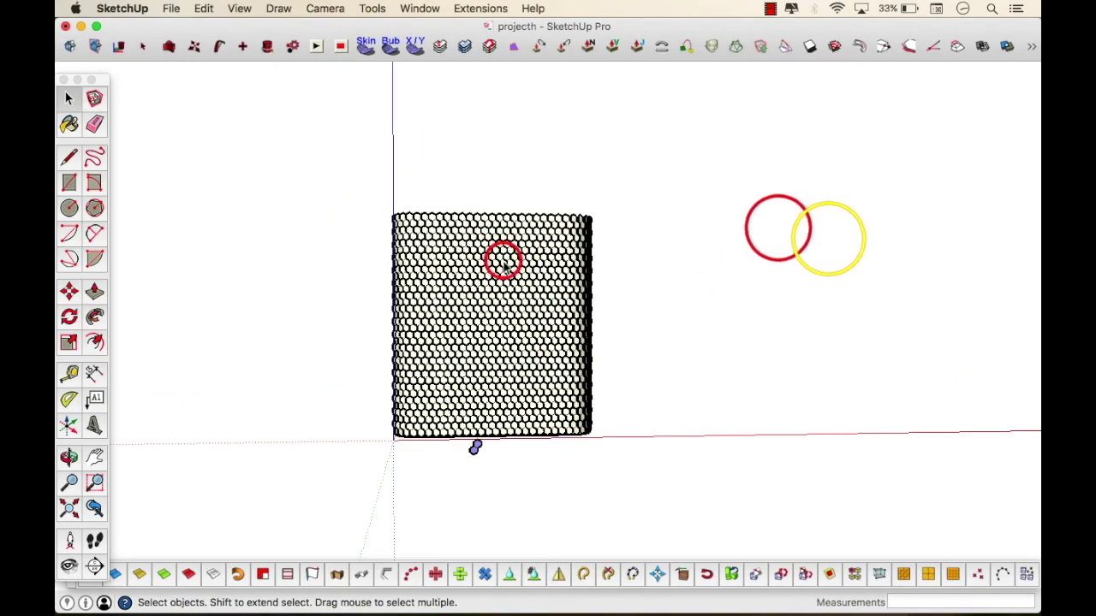
right_click(504, 258)
left_click(546, 326)
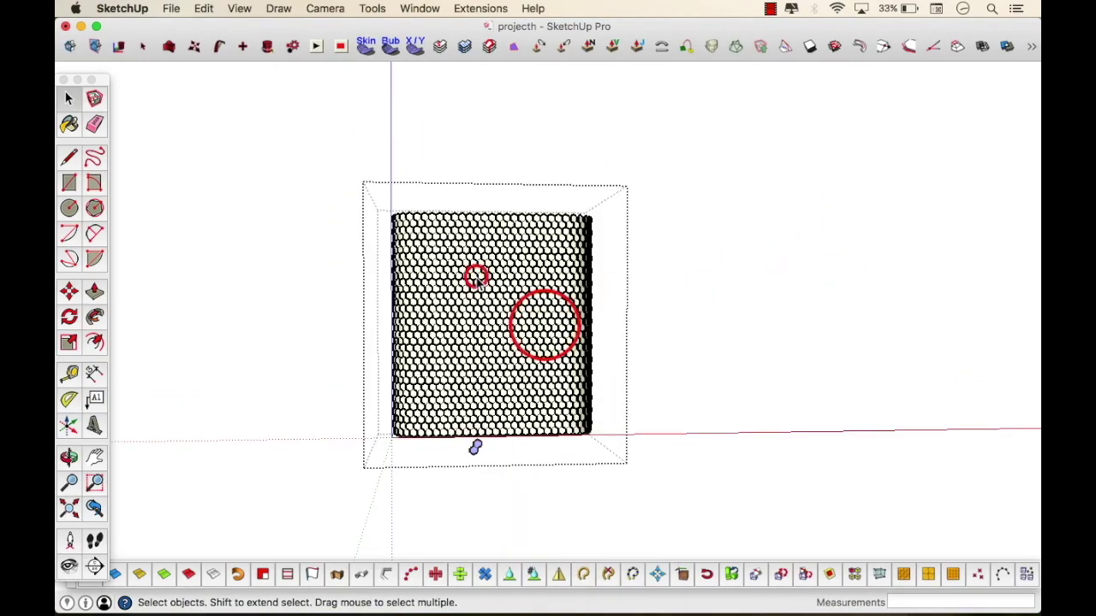
left_click(476, 274)
left_click_drag(275, 163, 633, 439)
right_click(548, 353)
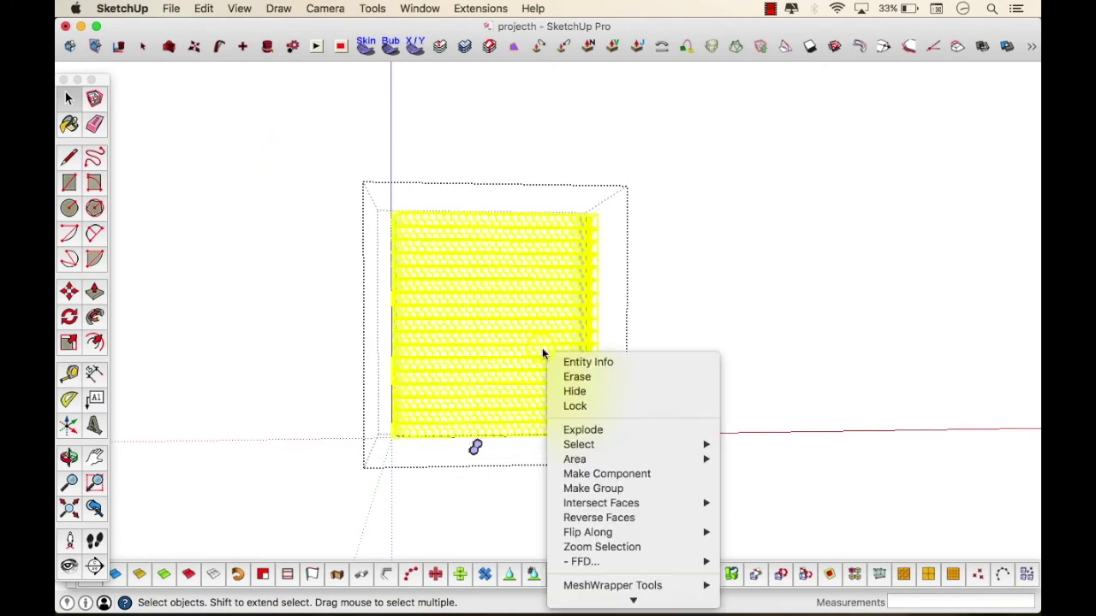
left_click(585, 429)
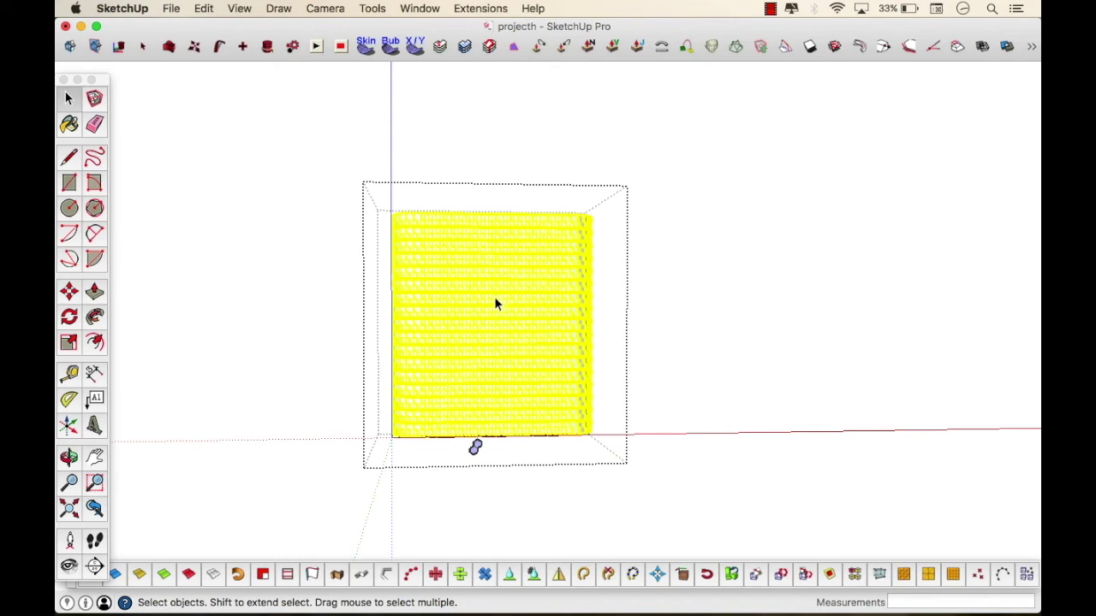
Explode all the hexagon components inside the tower group into raw geometry and close the group
left_click(504, 280)
left_click_drag(377, 196, 598, 440)
right_click(451, 280)
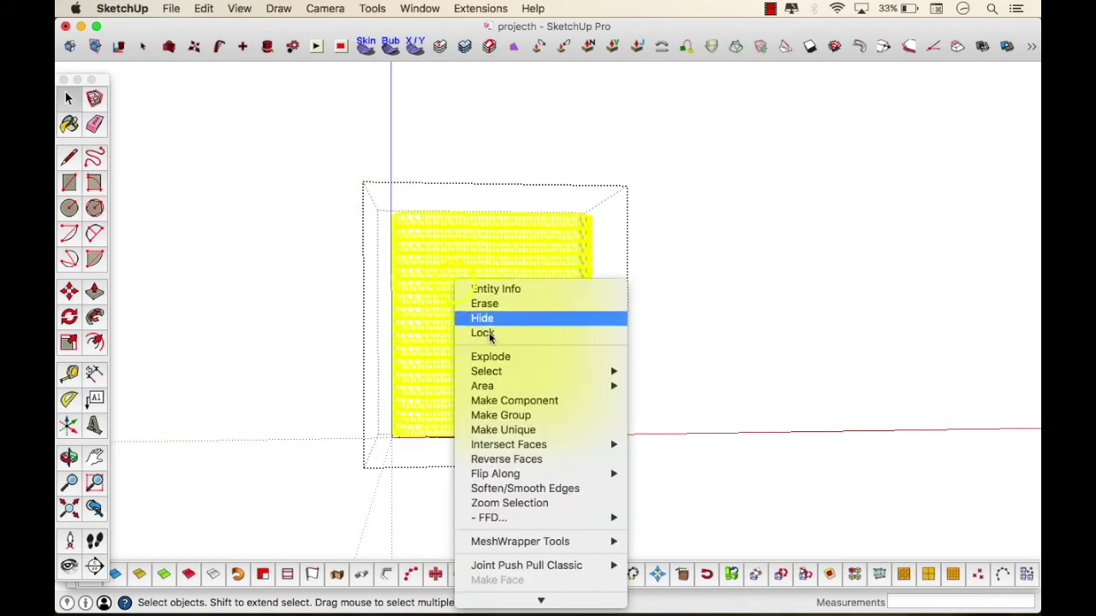
left_click(511, 358)
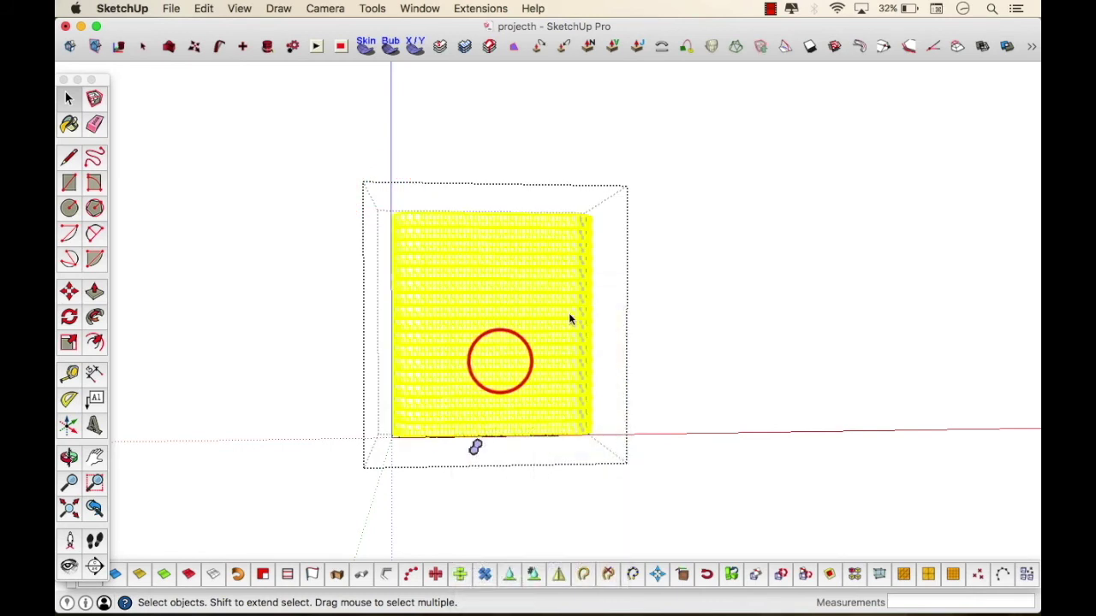
right_click(678, 284)
left_click(690, 283)
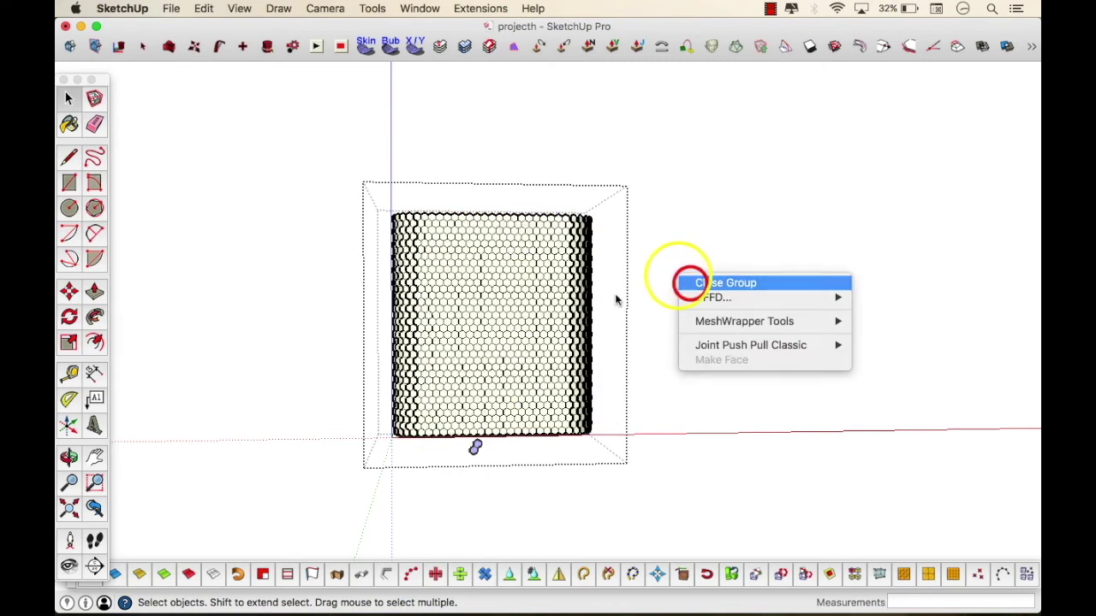
Apply an NxN FFD to the tower group with five control points along each side
left_click(509, 298)
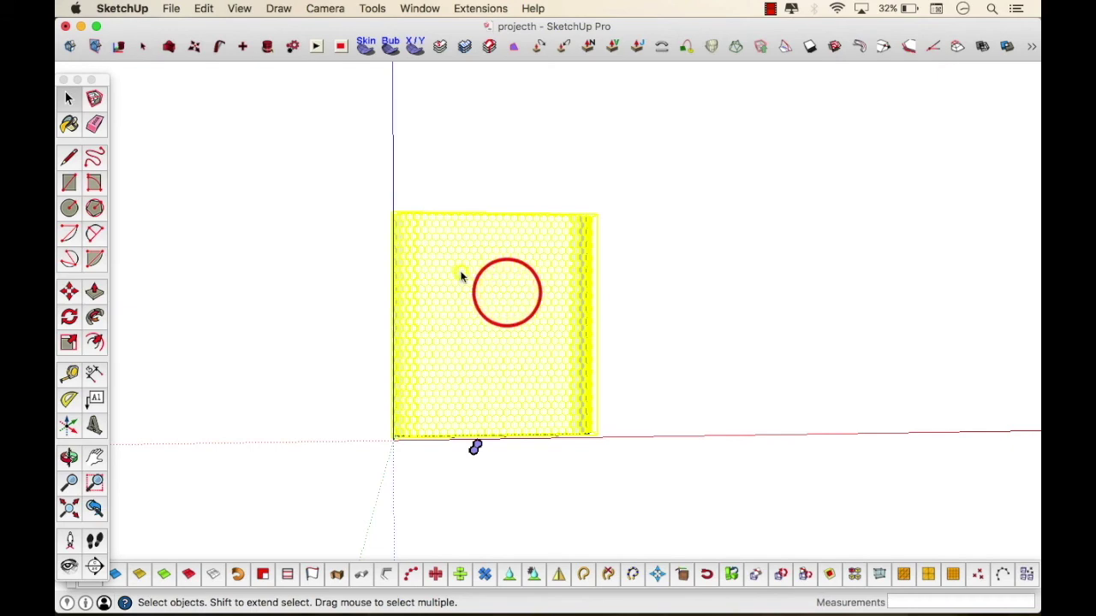
right_click(460, 272)
mouse_move(543, 506)
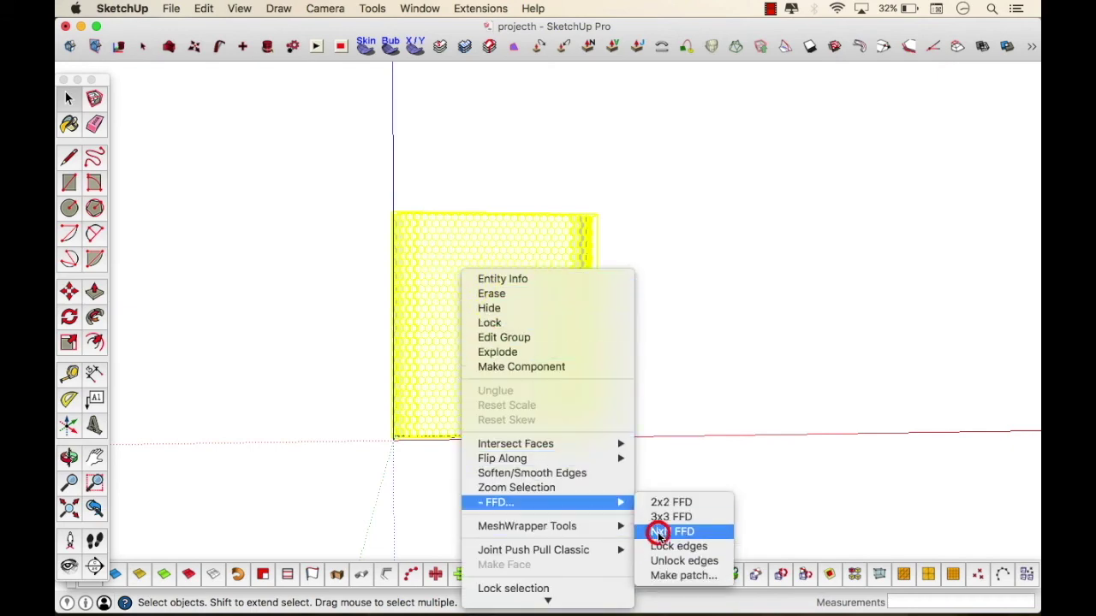
left_click(659, 532)
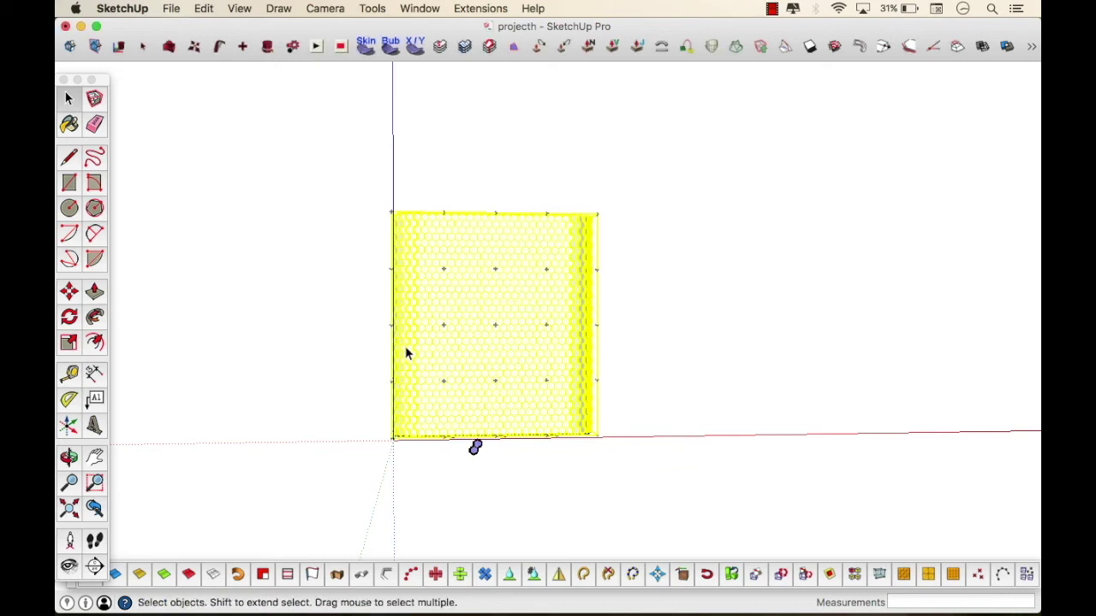
Hide the leftover two-hexagon component in front of the tower
left_click(533, 463)
left_click(474, 449)
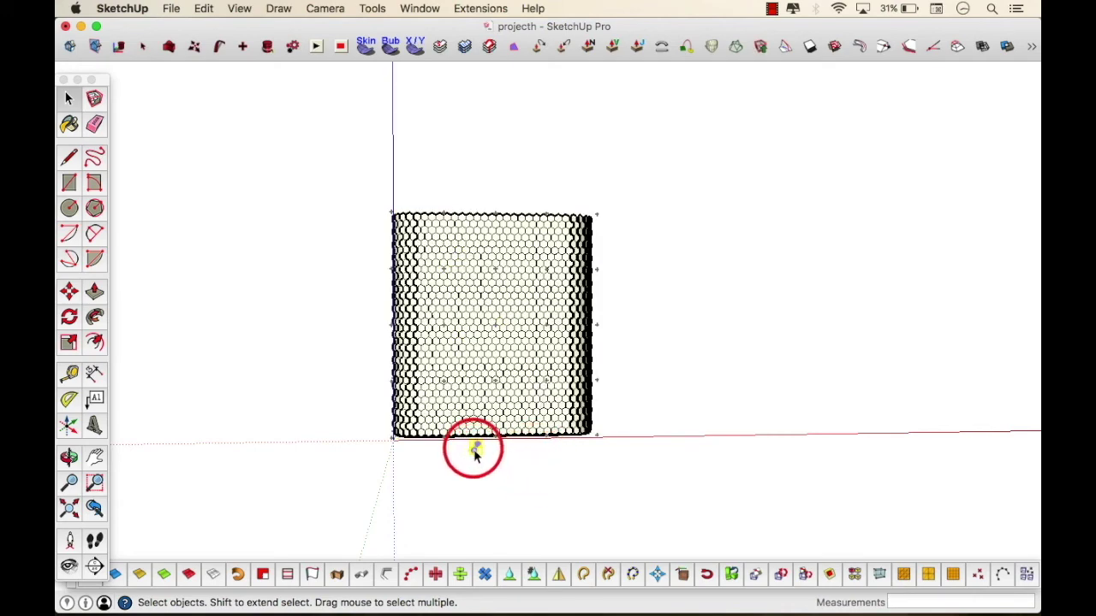
left_click(497, 484)
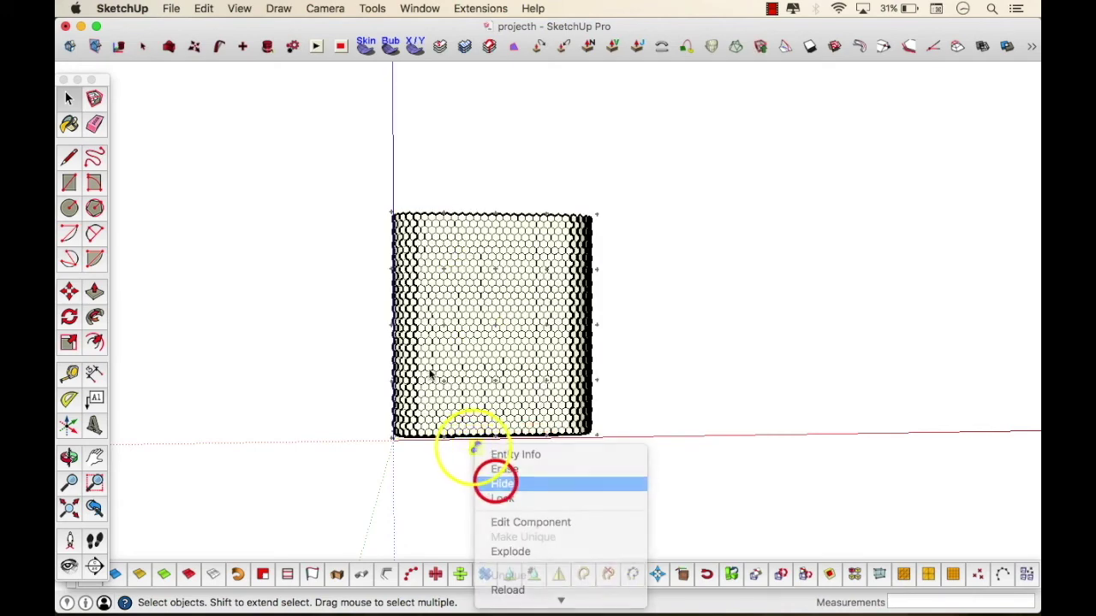
Open the FFD control-point group, select the middle row of points and scale it to about 0.99 along the green axis
double_click(383, 317)
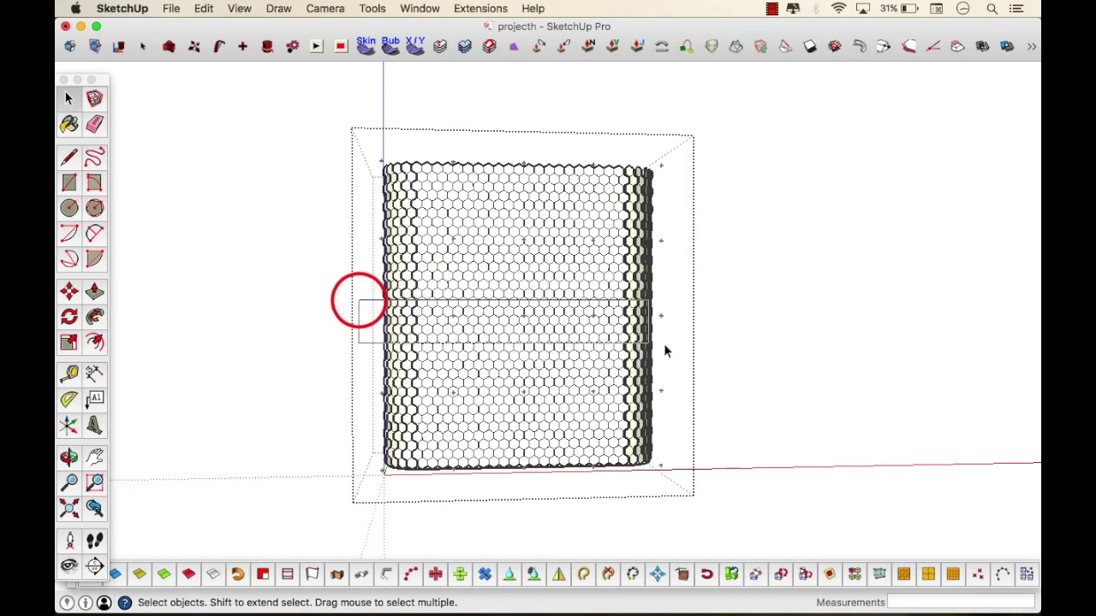
key("s")
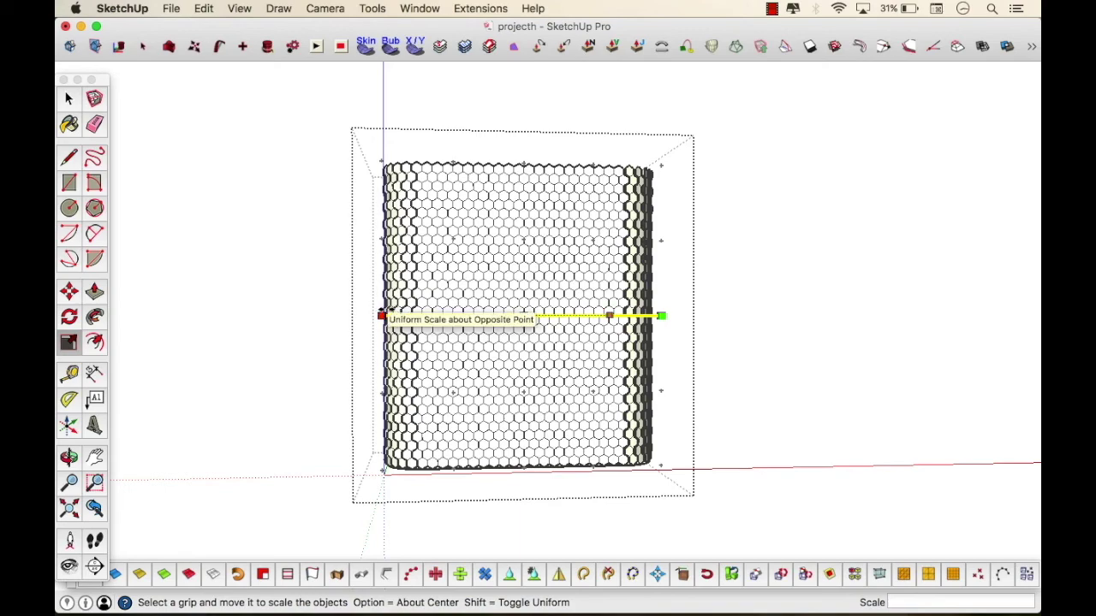
middle_click_drag(477, 277, 450, 396)
left_click_drag(504, 315, 517, 364)
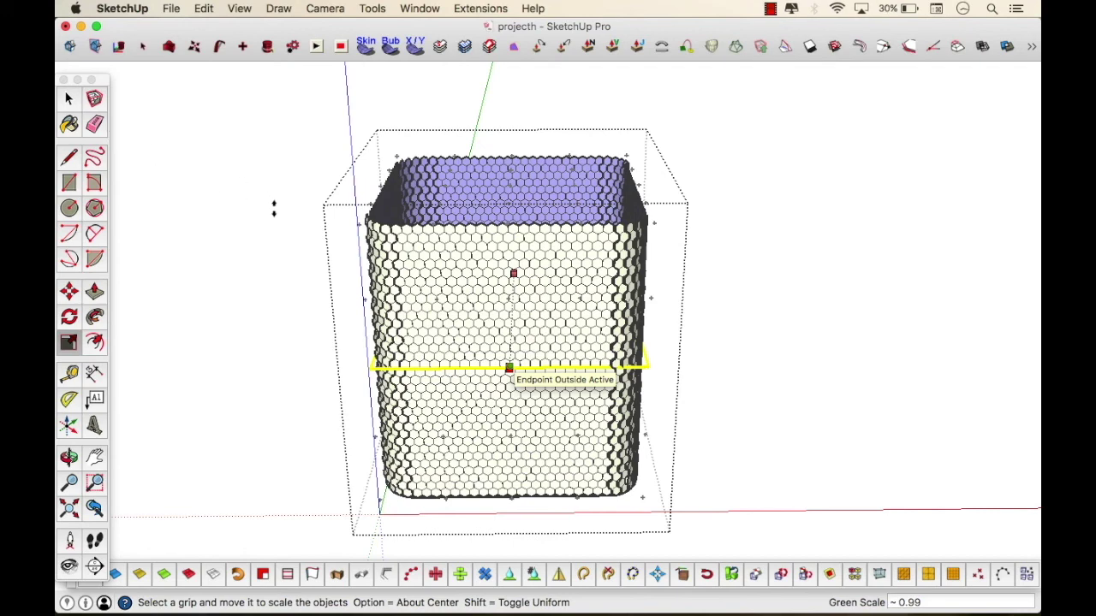
key("space")
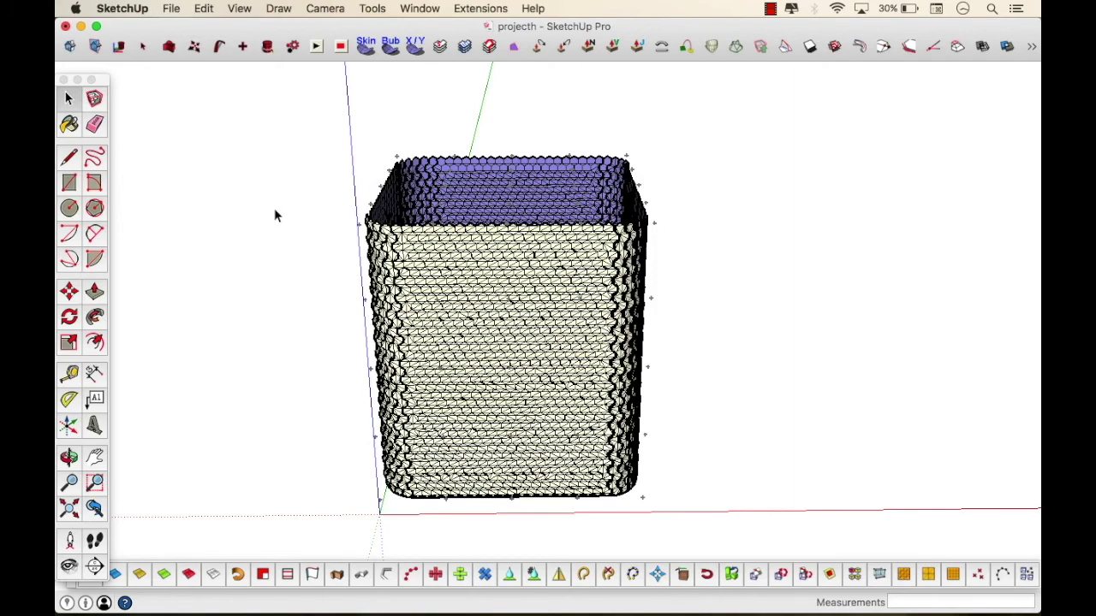
Reopen the control-point group, select the middle row of points and scale it uniformly to 0.90 from a back corner
left_click(487, 300)
middle_click_drag(381, 355, 428, 262)
left_click(68, 100)
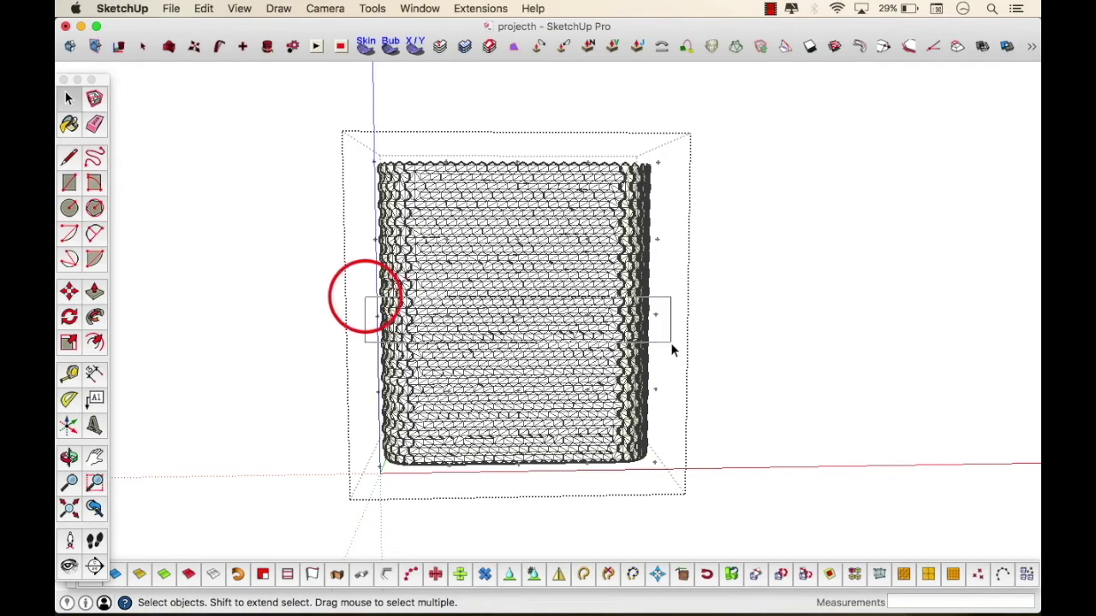
key("s")
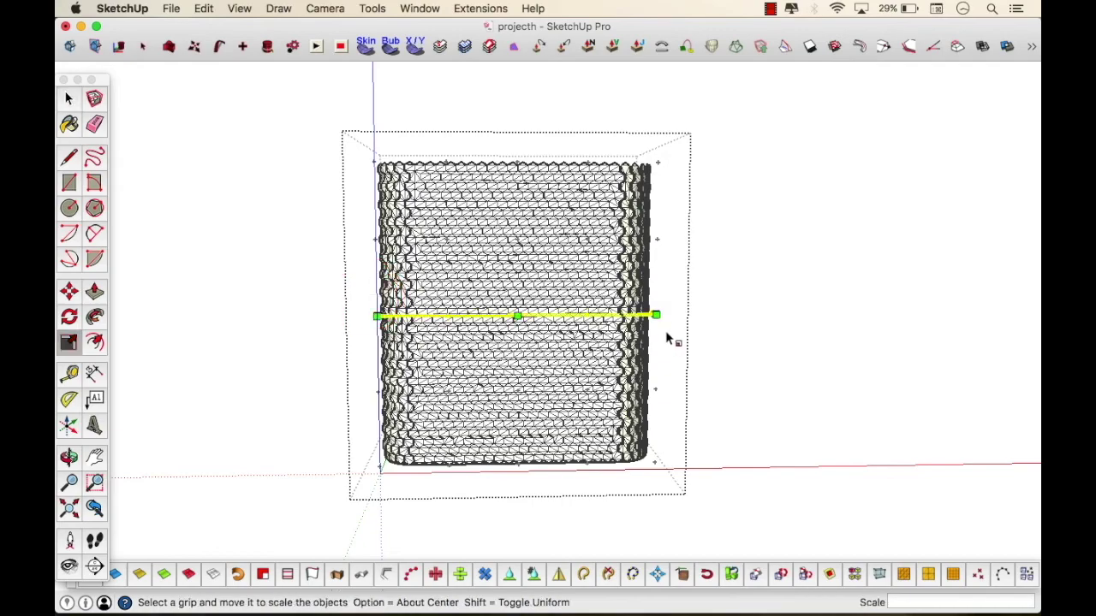
key("o")
left_click_drag(676, 268, 664, 429)
key("s")
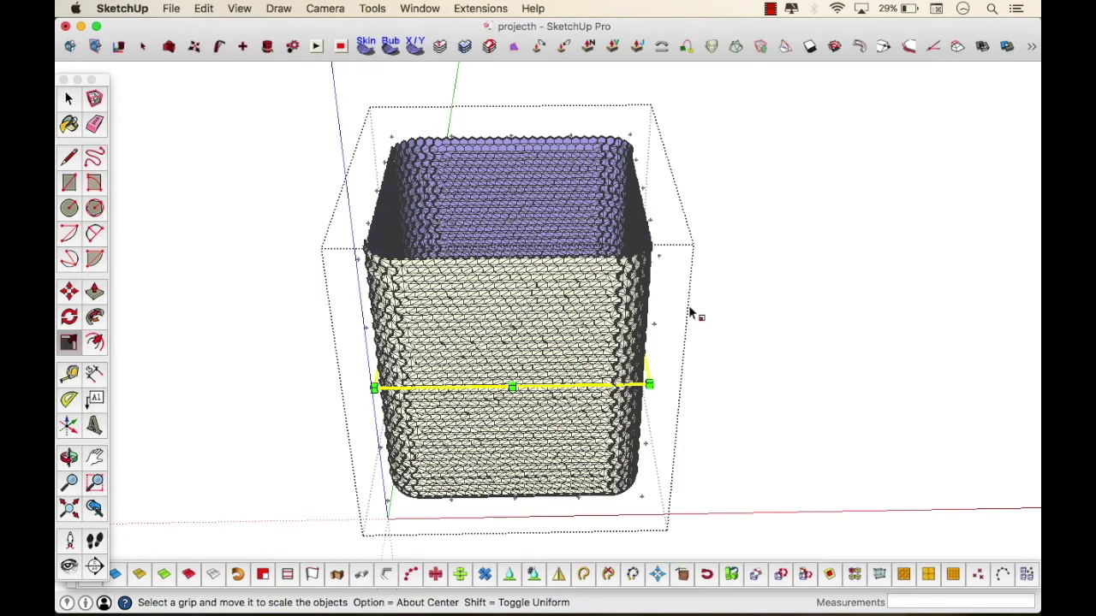
key("o")
left_click_drag(682, 292, 681, 385)
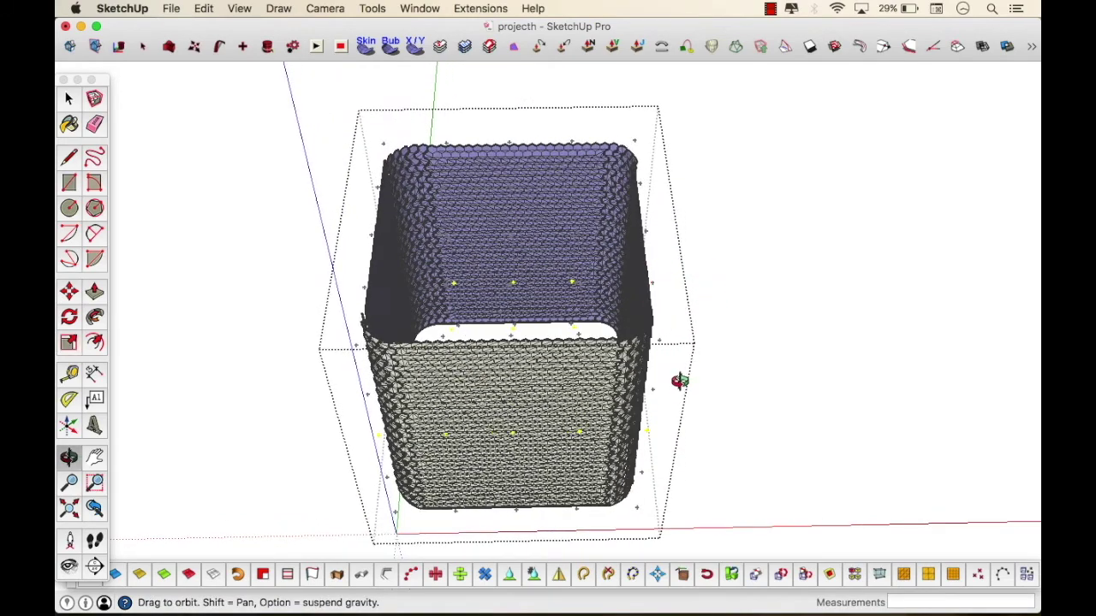
key("s")
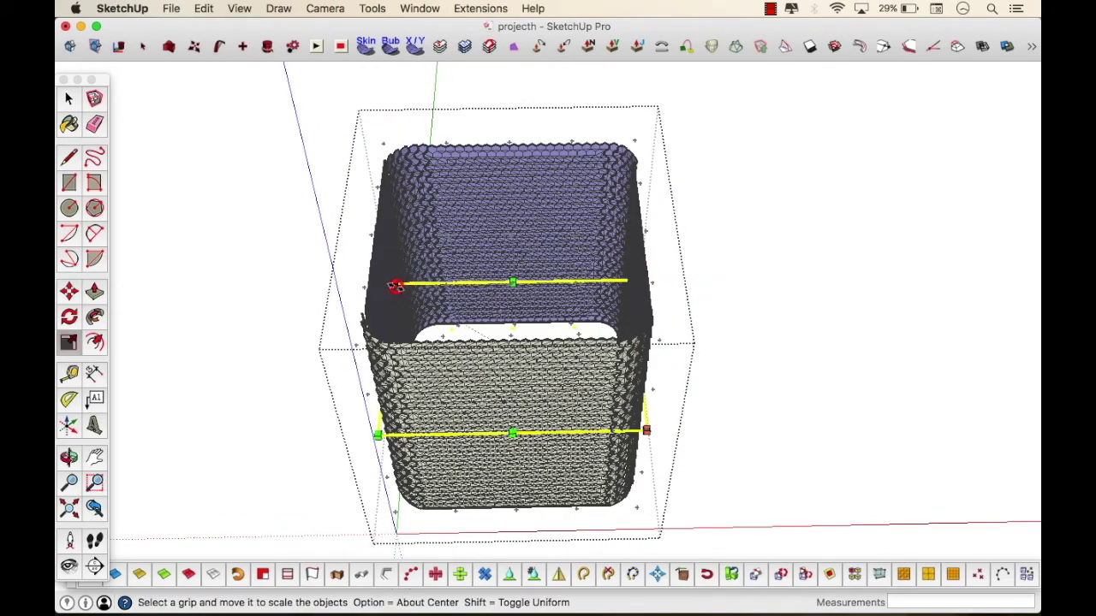
left_click_drag(394, 285, 415, 297)
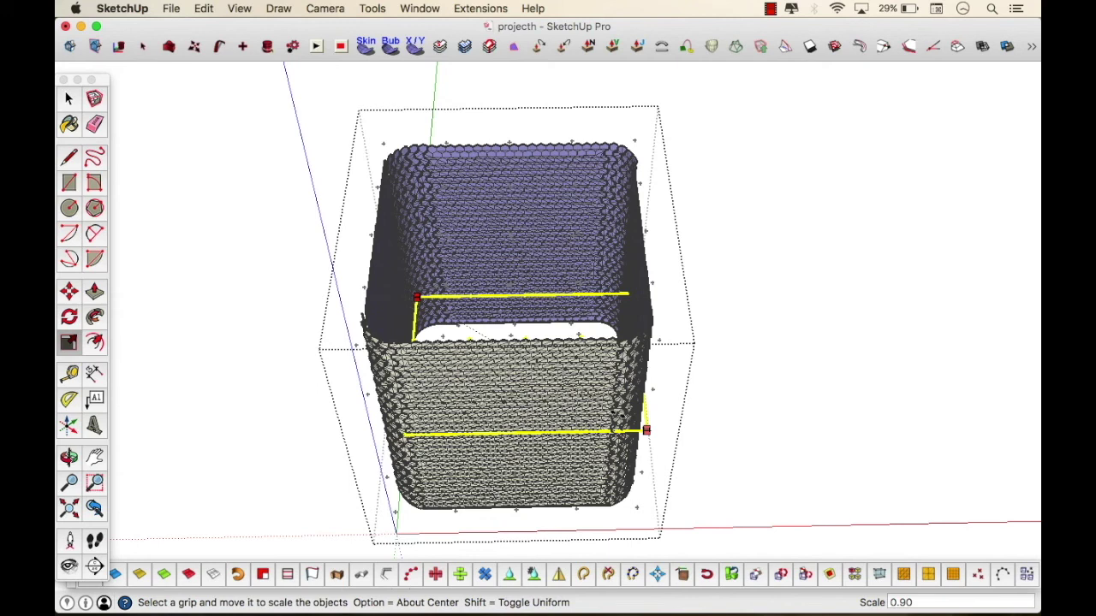
Shrink the middle row of points further from alternating opposite corners, using uniform scales of 0.89, 0.94, 0.93 and 0.95
left_click_drag(622, 420, 619, 414)
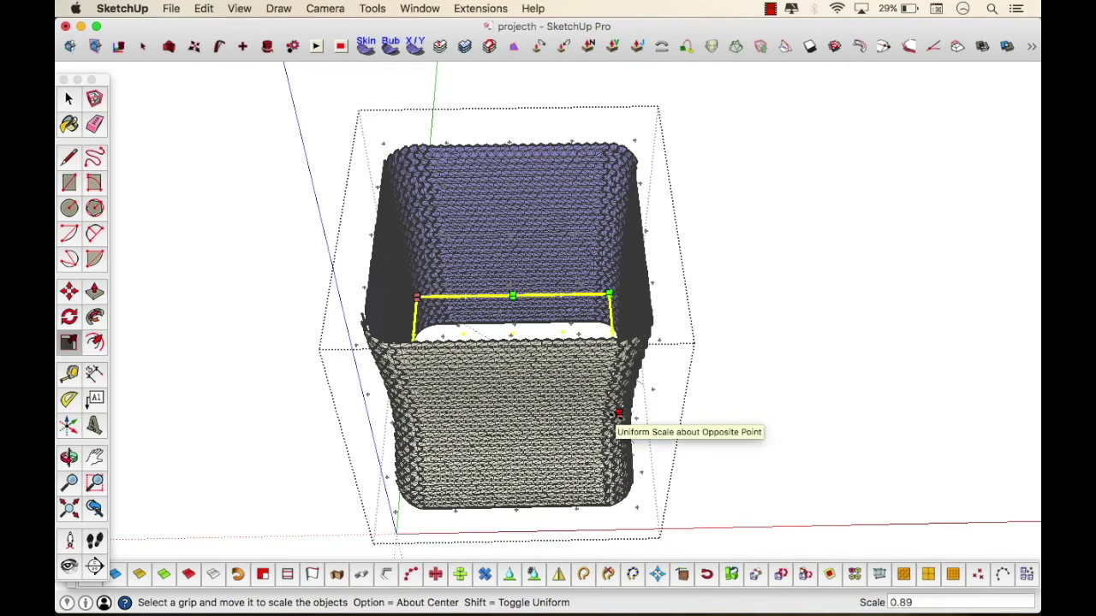
left_click(617, 415)
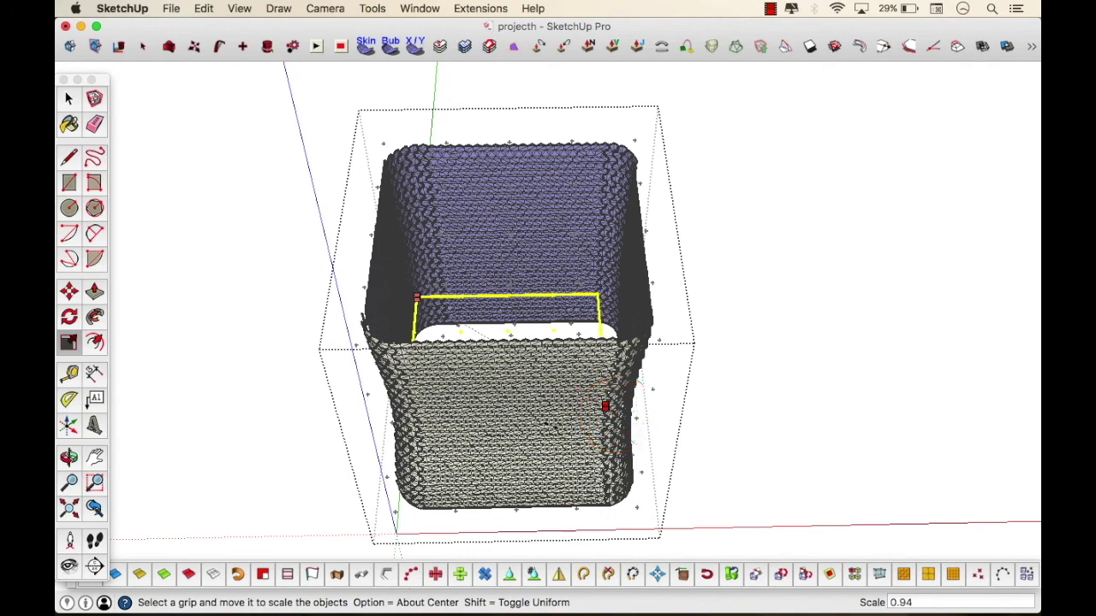
left_click(555, 432)
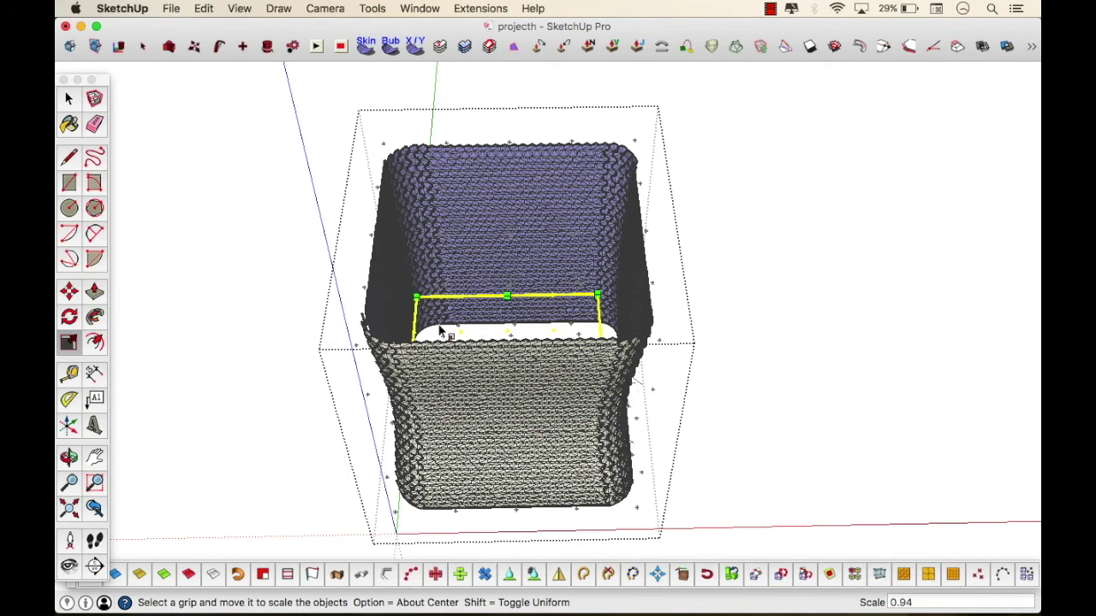
left_click(418, 298)
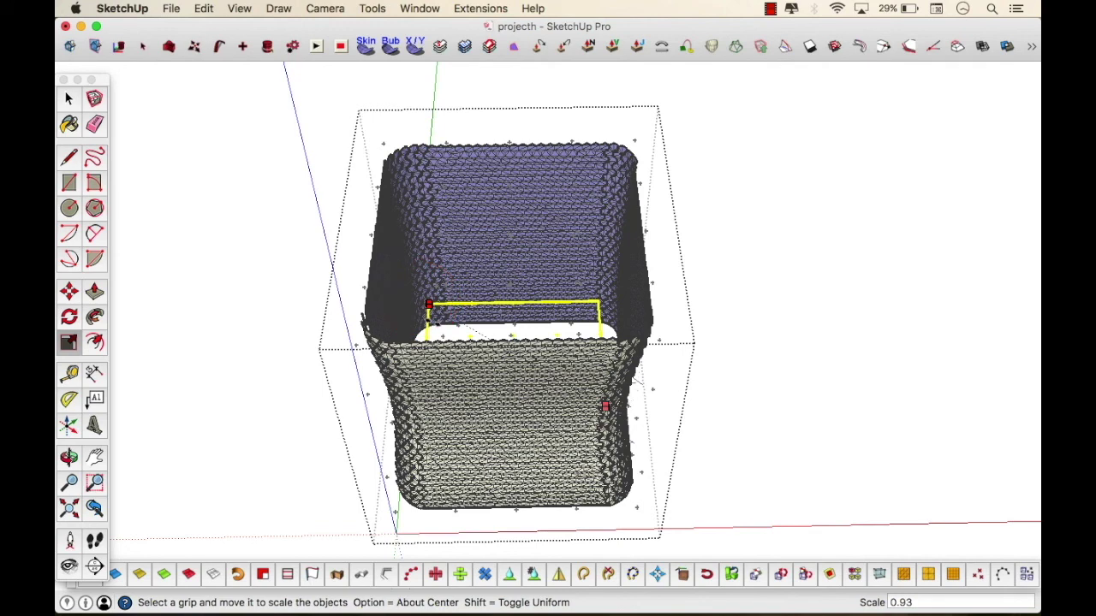
left_click(428, 306)
left_click(604, 404)
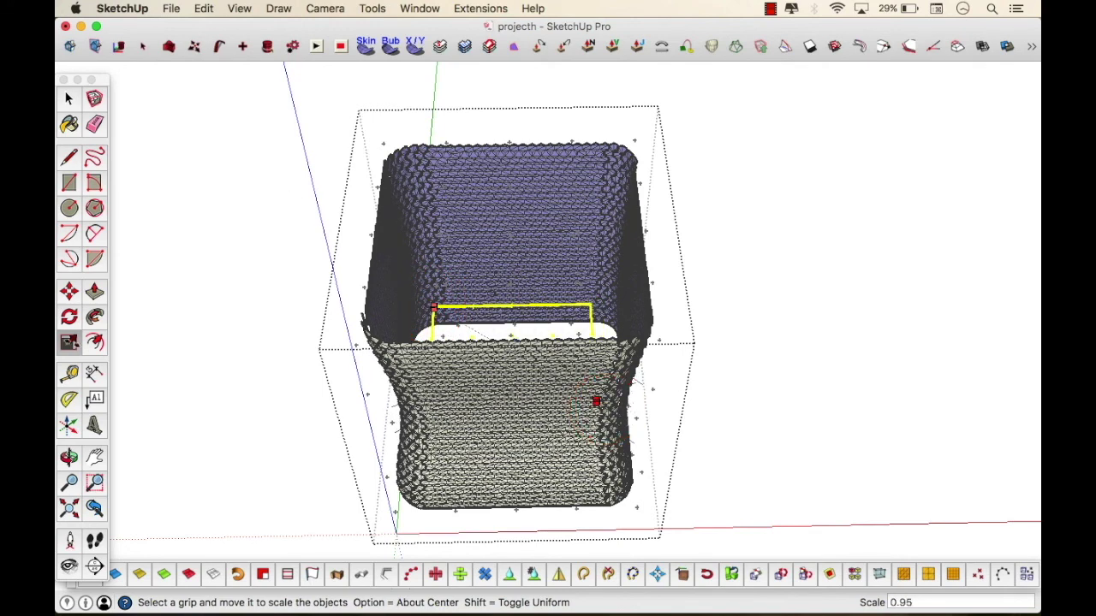
Switch the model's face style to Wireframe
left_click(69, 457)
left_click_drag(137, 435, 247, 396)
left_click(239, 7)
mouse_move(359, 227)
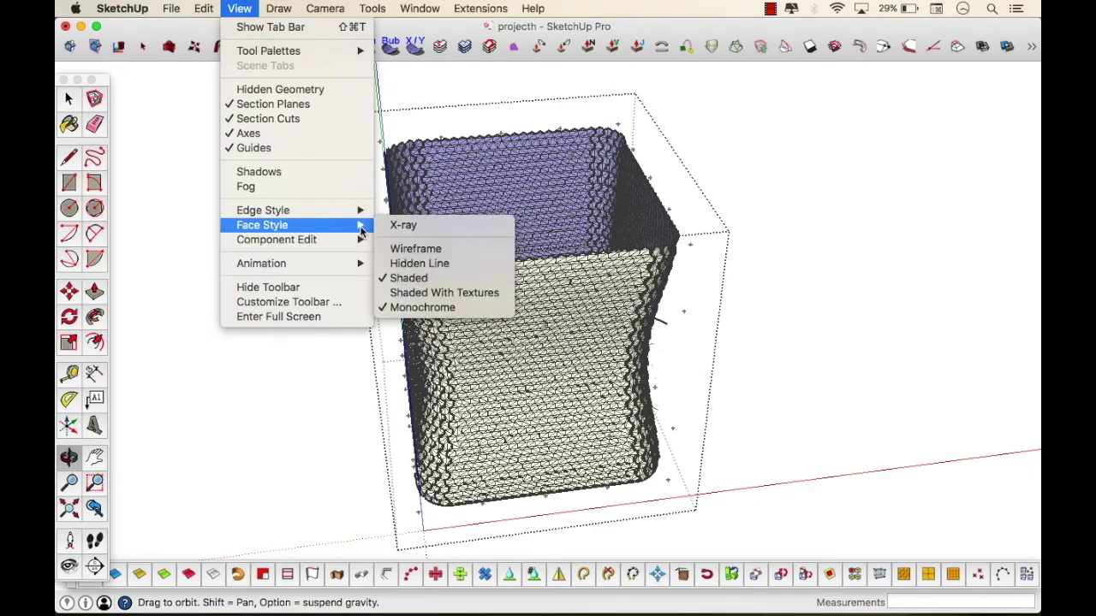
left_click(416, 248)
Scale the middle row of points uniformly by 0.80, 0.78 and 0.91 from its corners, plus about 1.37 along the green axis
left_click_drag(529, 367, 382, 245)
left_click_drag(474, 320, 484, 391)
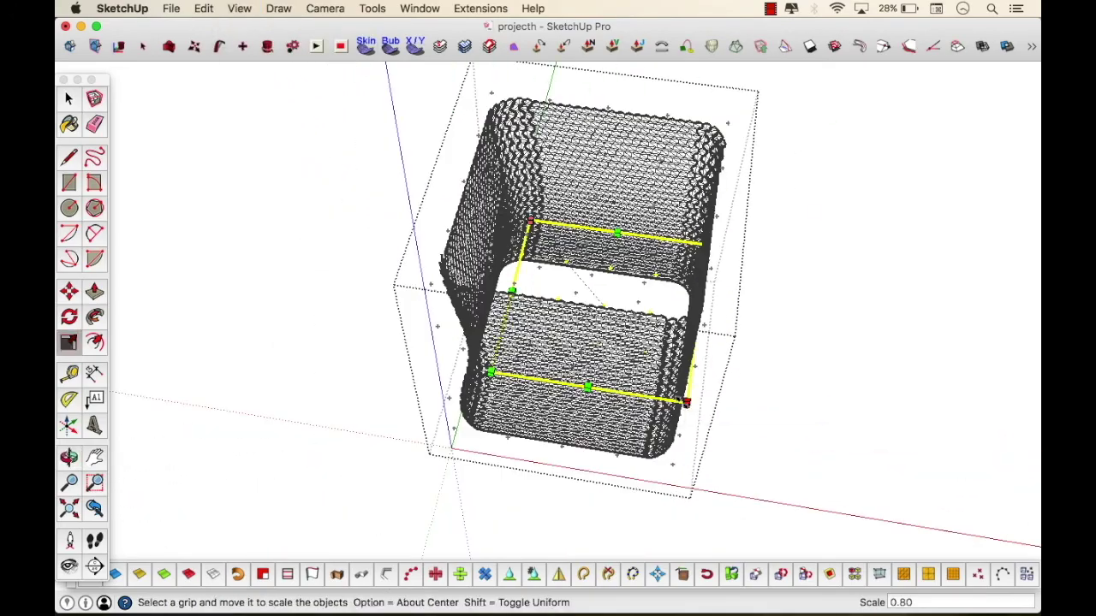
left_click_drag(686, 403, 648, 360)
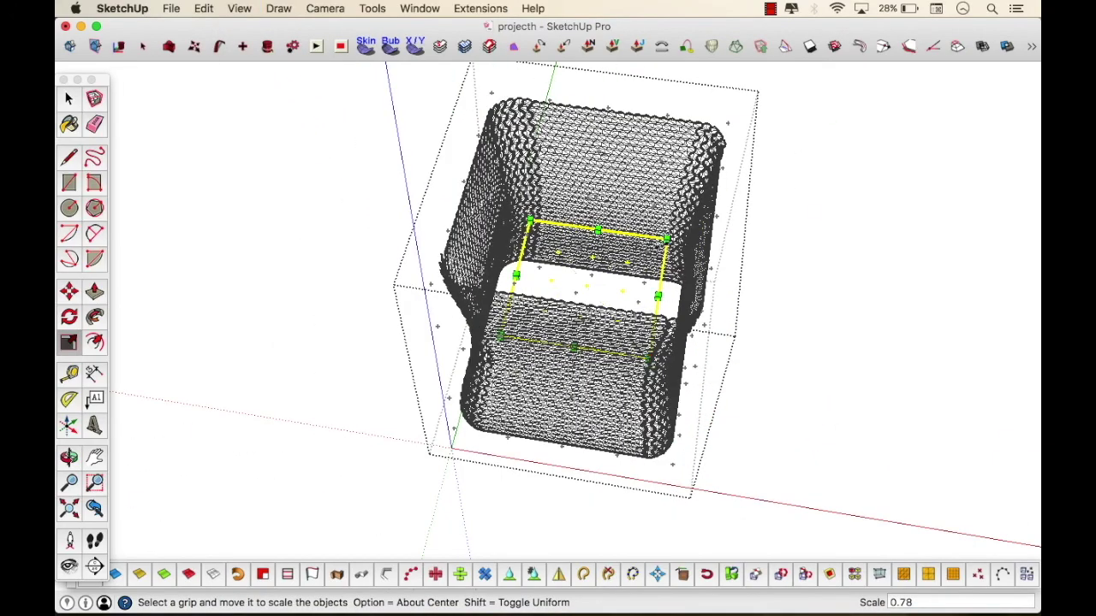
left_click_drag(667, 241, 653, 248)
left_click_drag(503, 336, 511, 331)
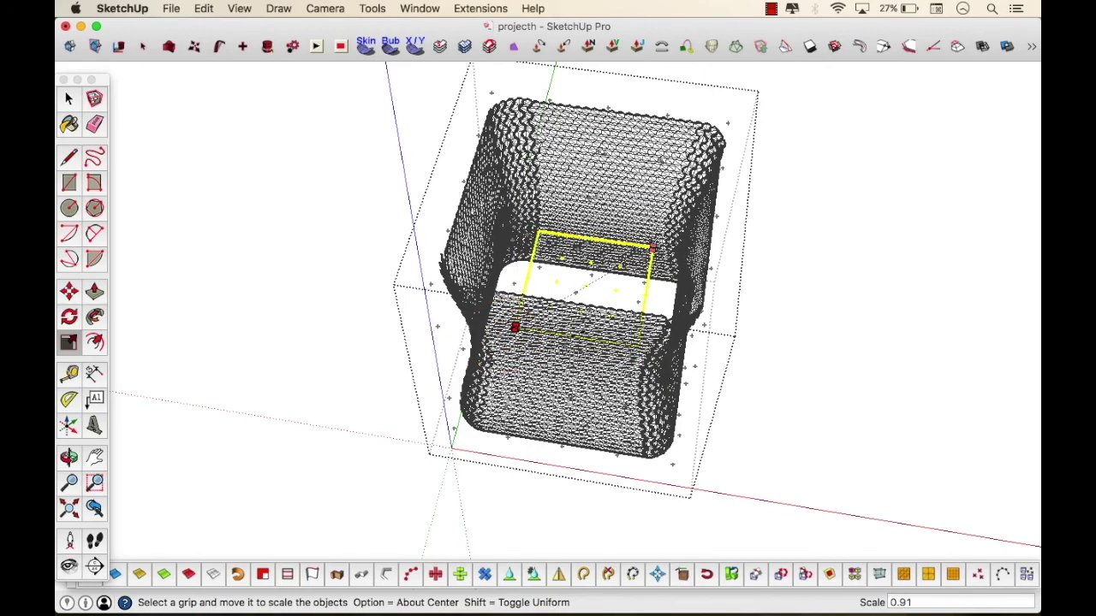
left_click(578, 336)
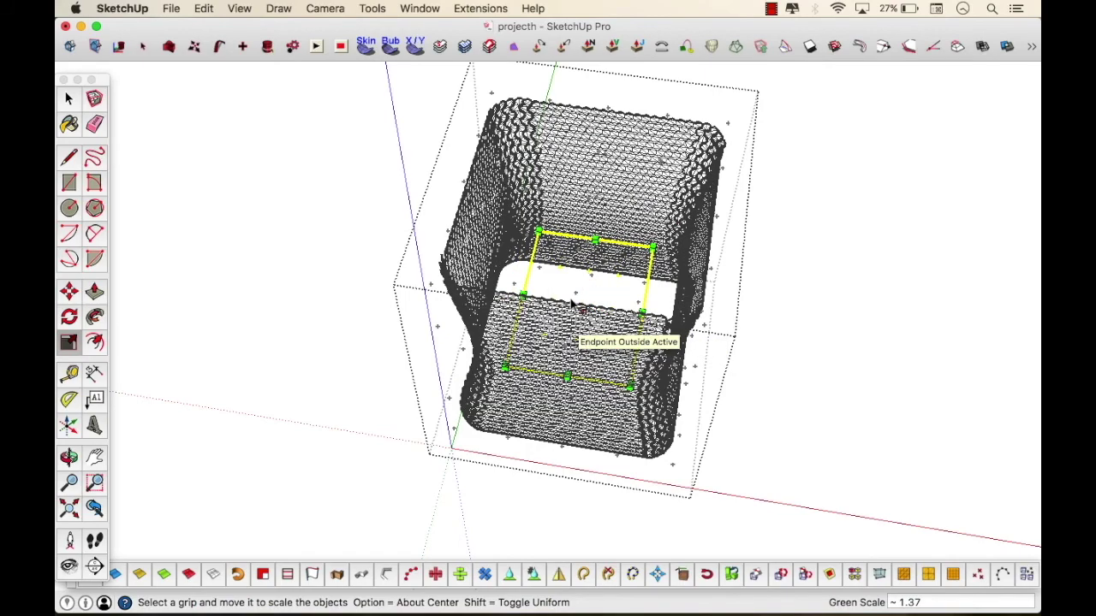
left_click(576, 339)
Tighten the tower's waist by scaling the middle points uniformly inward from each corner, including 0.92, 0.94 and 0.93, and close the control-point group
key("o")
left_click_drag(416, 367, 531, 300)
key("s")
left_click(499, 323)
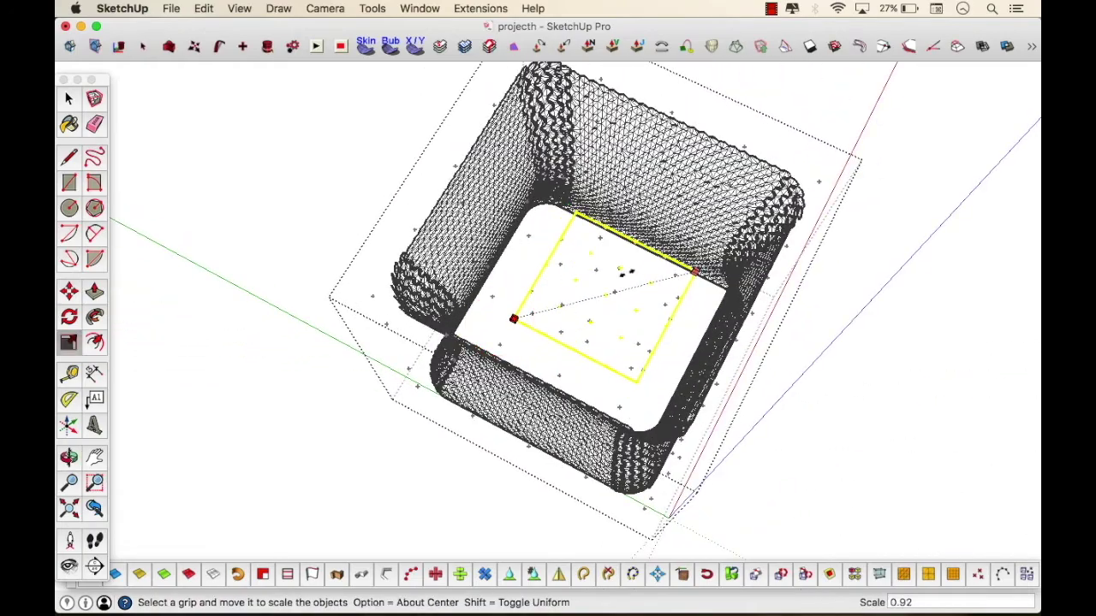
left_click(513, 318)
left_click(693, 270)
left_click(675, 278)
left_click_drag(569, 224, 572, 232)
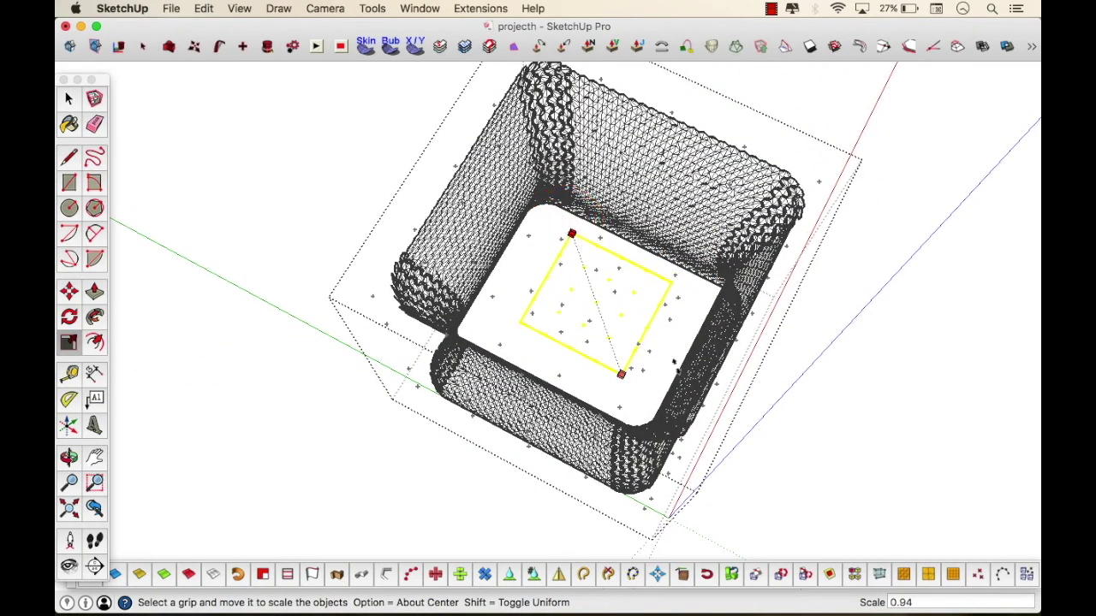
left_click_drag(621, 373, 617, 365)
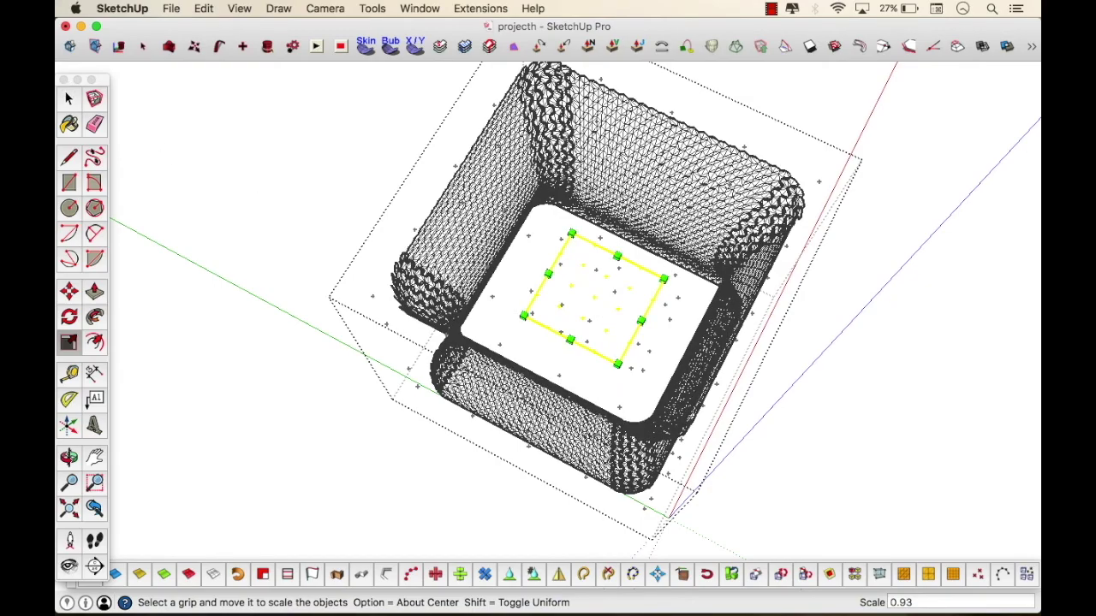
middle_click_drag(433, 300, 360, 257)
key("space")
left_click(193, 126)
left_click(233, 175)
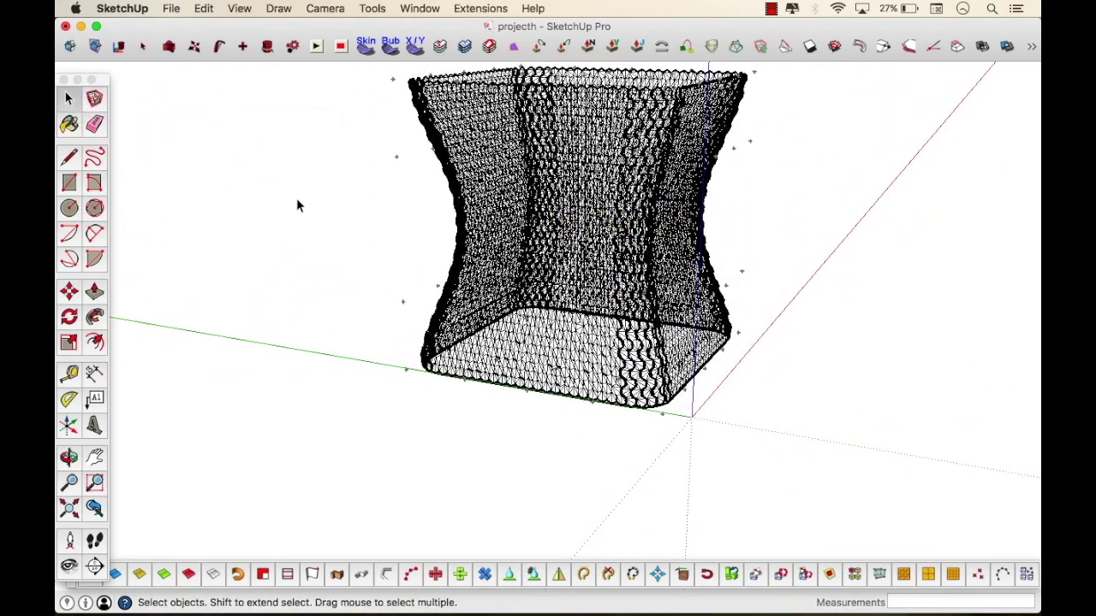
Change the face style to Monochrome
scroll(264, 228, "down", 2)
left_click(239, 7)
mouse_move(278, 224)
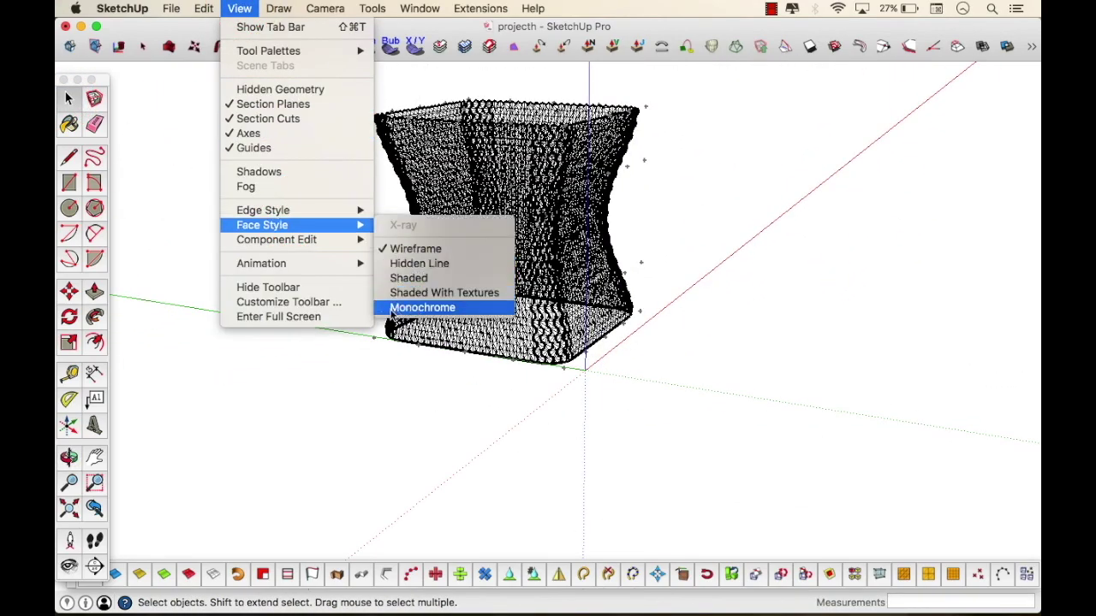
left_click(394, 309)
Turn off the display of section planes, guides and section cuts
left_click(331, 201)
scroll(515, 222, "up", 7)
middle_click_drag(450, 256, 208, 17)
left_click(239, 8)
left_click(220, 103)
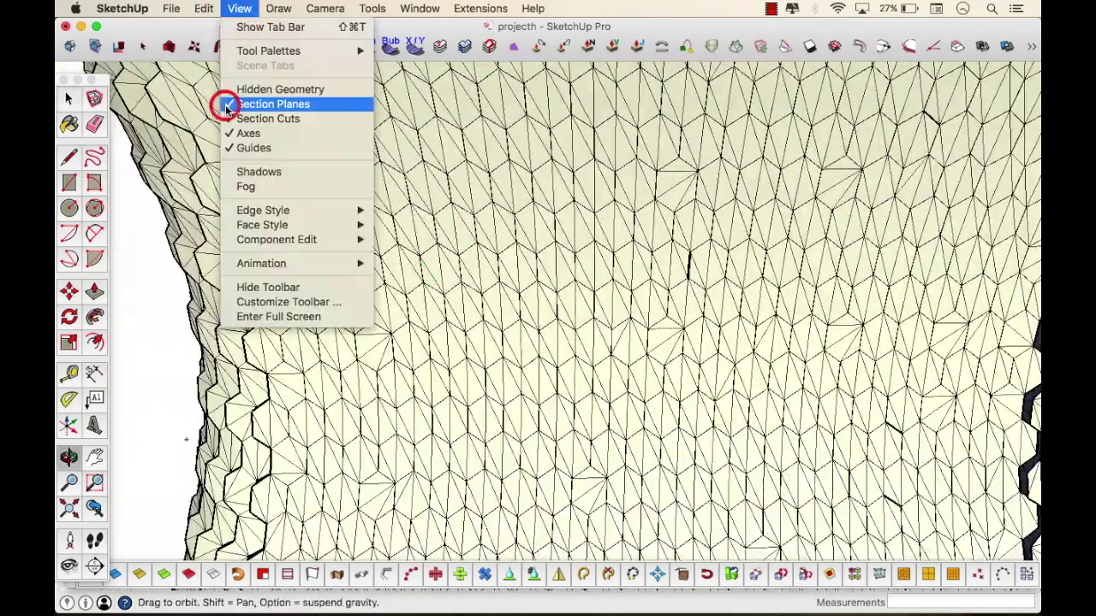
left_click(240, 8)
left_click(223, 146)
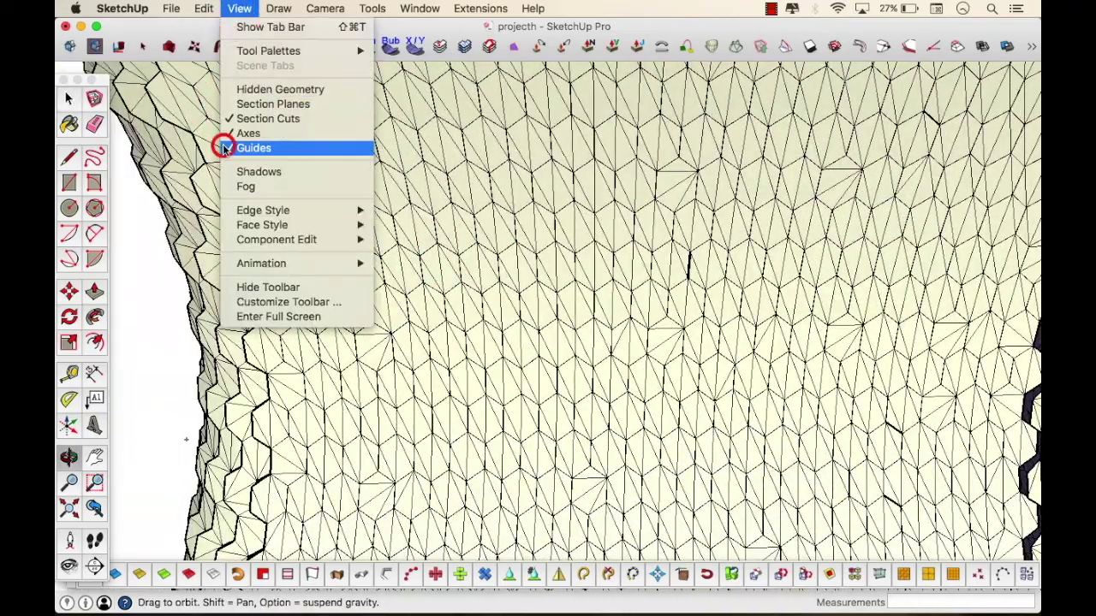
left_click(236, 11)
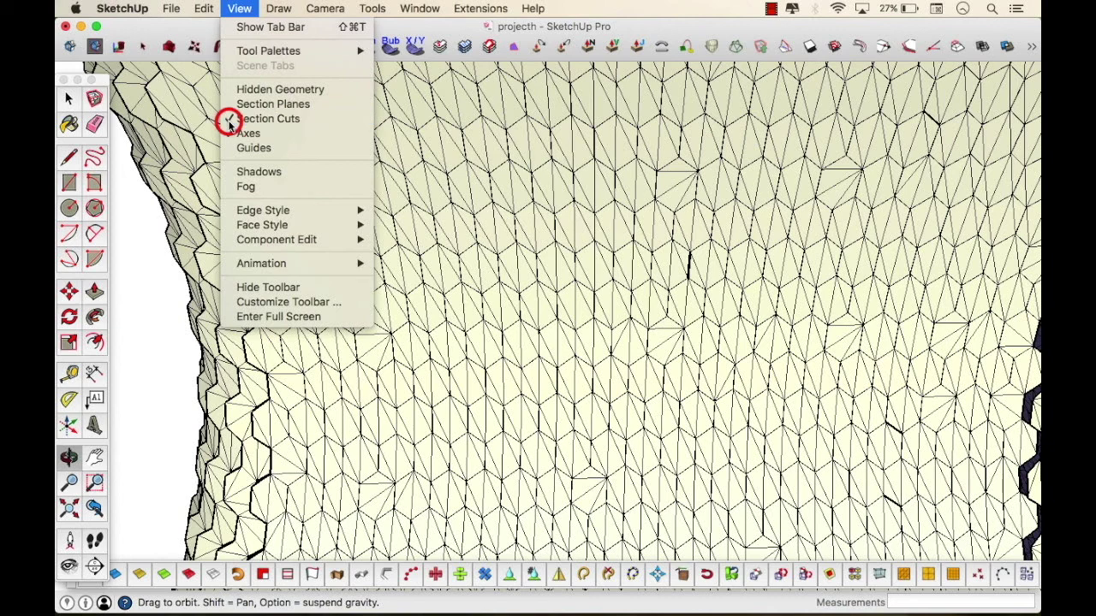
left_click(229, 122)
left_click(240, 8)
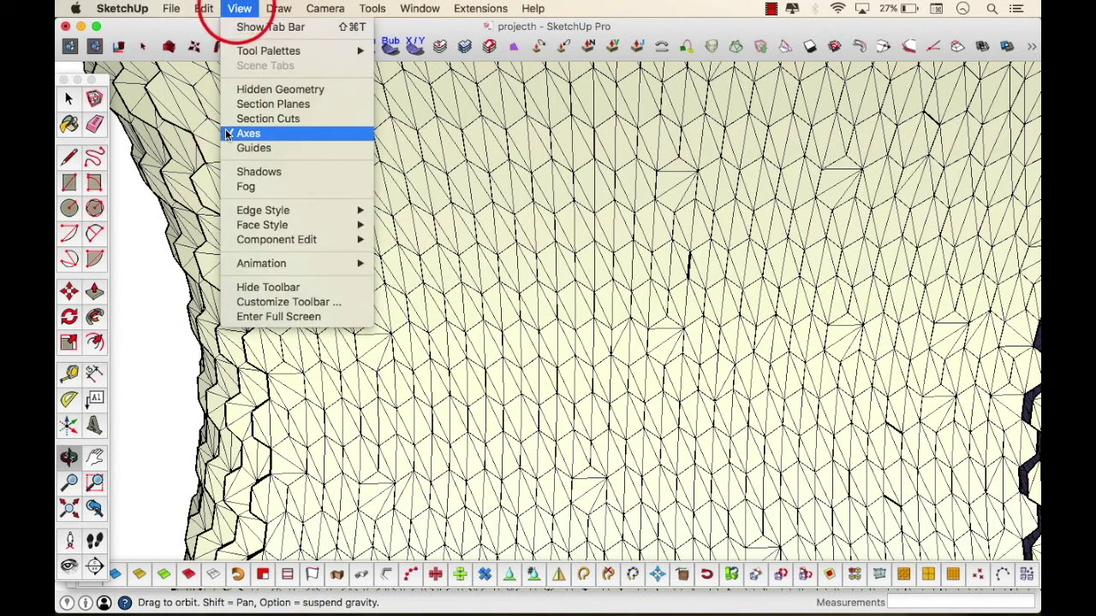
left_click(154, 252)
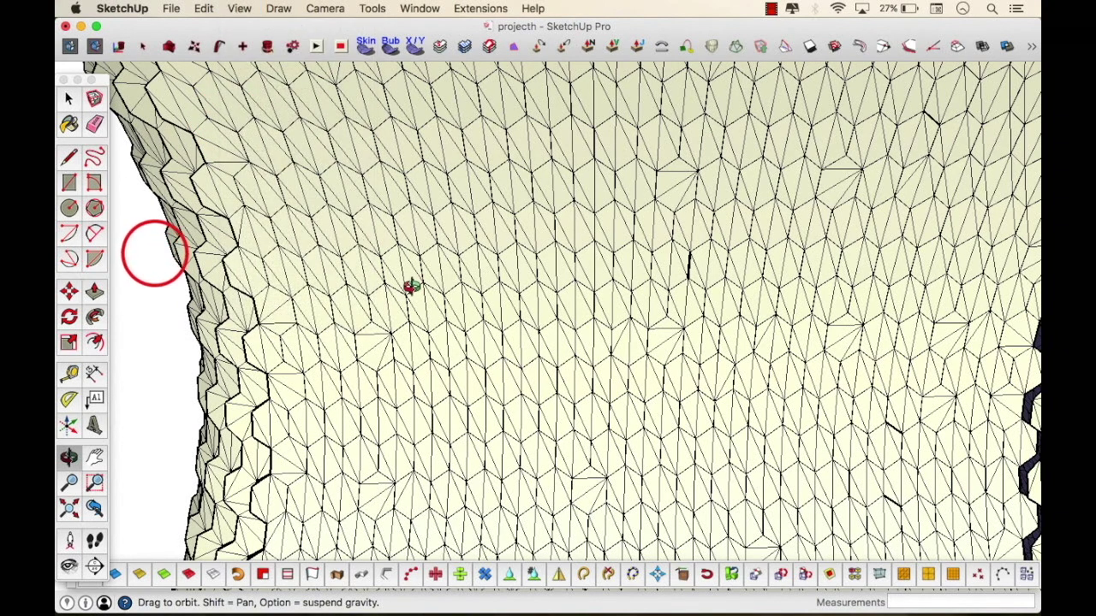
Examine the deformed honeycomb facade up close from several sides, including the corners and the triangulated hexagons at the waist
left_click_drag(411, 287, 146, 137)
left_click(68, 97)
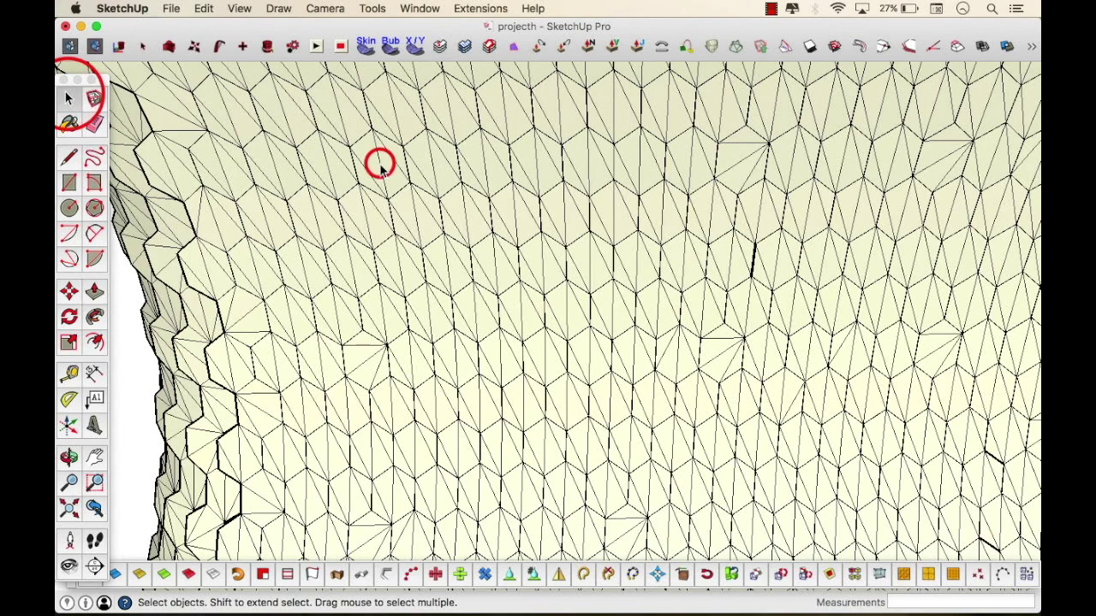
left_click(380, 164)
scroll(368, 184, "down", 6)
left_click(232, 239)
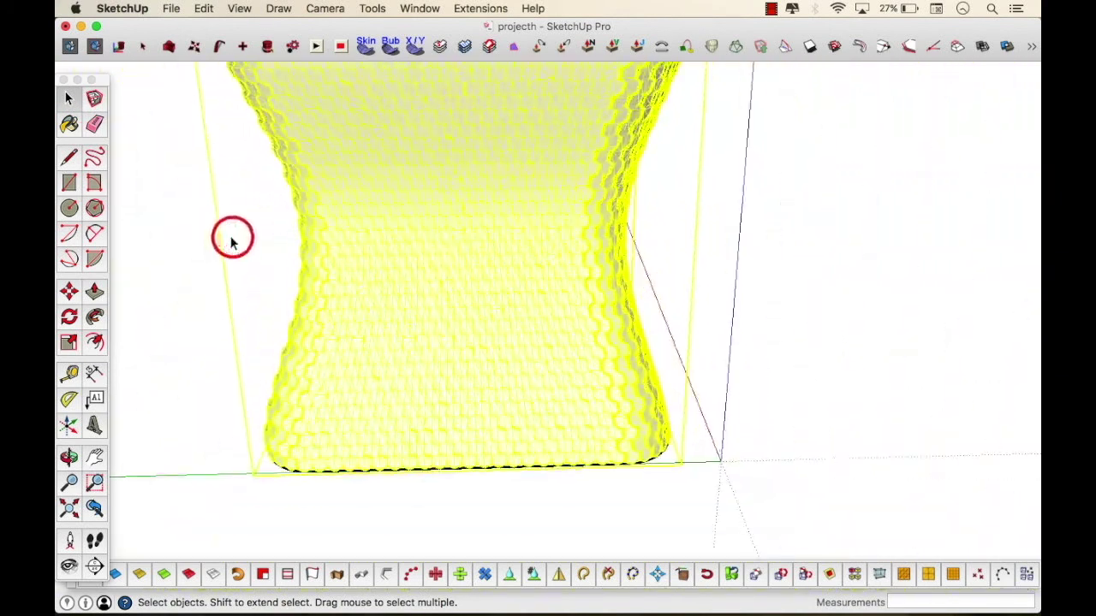
left_click(232, 242)
middle_click_drag(363, 242, 415, 249)
scroll(440, 123, "up", 2)
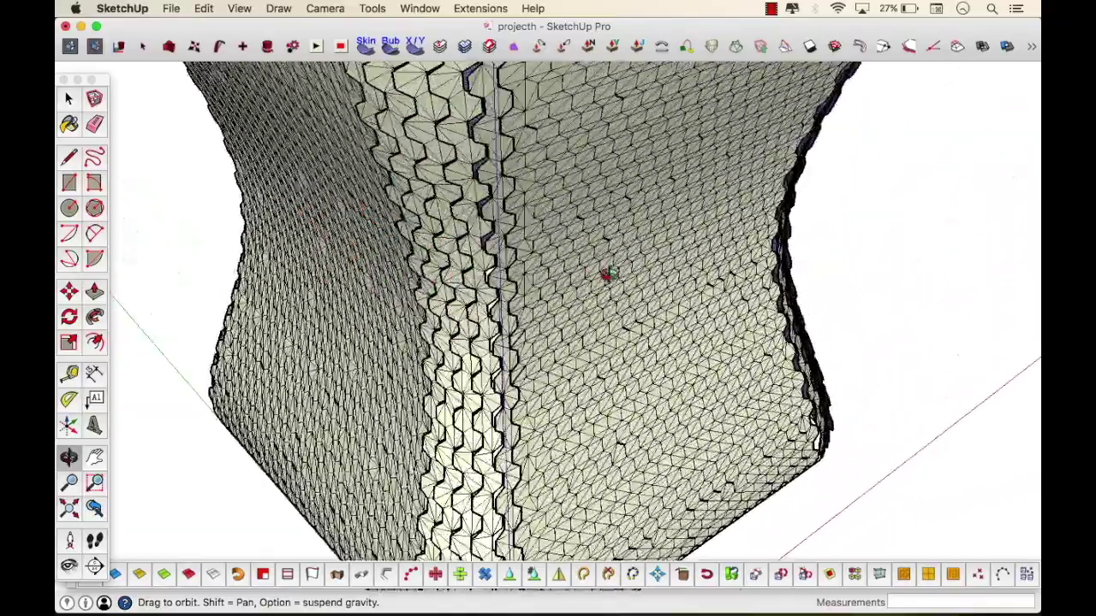
middle_click_drag(602, 273, 524, 276)
scroll(522, 276, "up", 2)
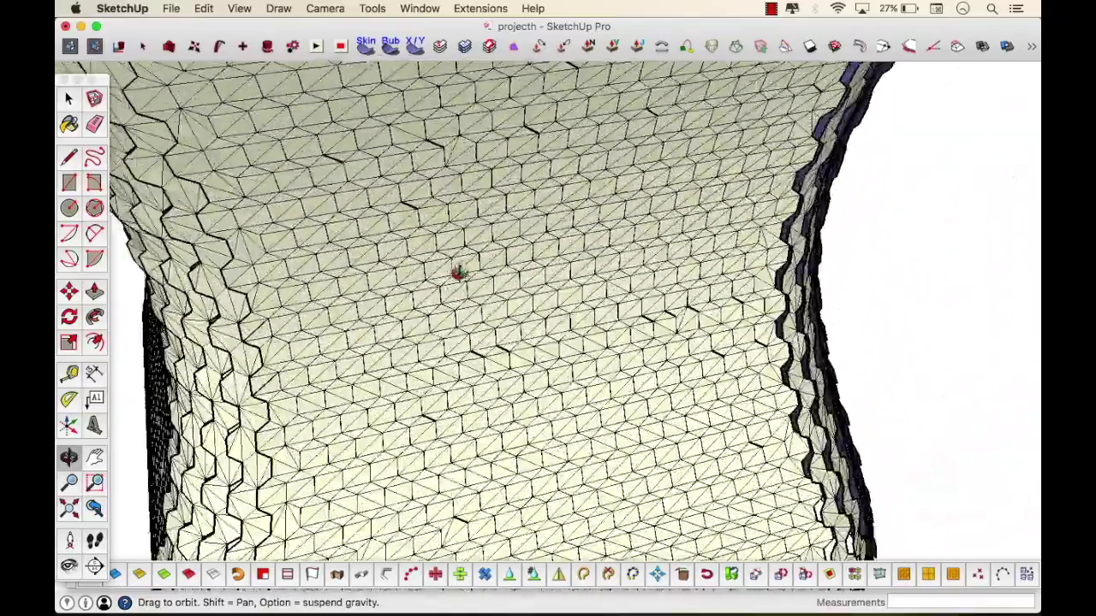
left_click_drag(445, 279, 455, 225)
scroll(299, 323, "up", 2)
left_click_drag(422, 324, 492, 340)
scroll(531, 317, "up", 3)
scroll(491, 340, "down", 10)
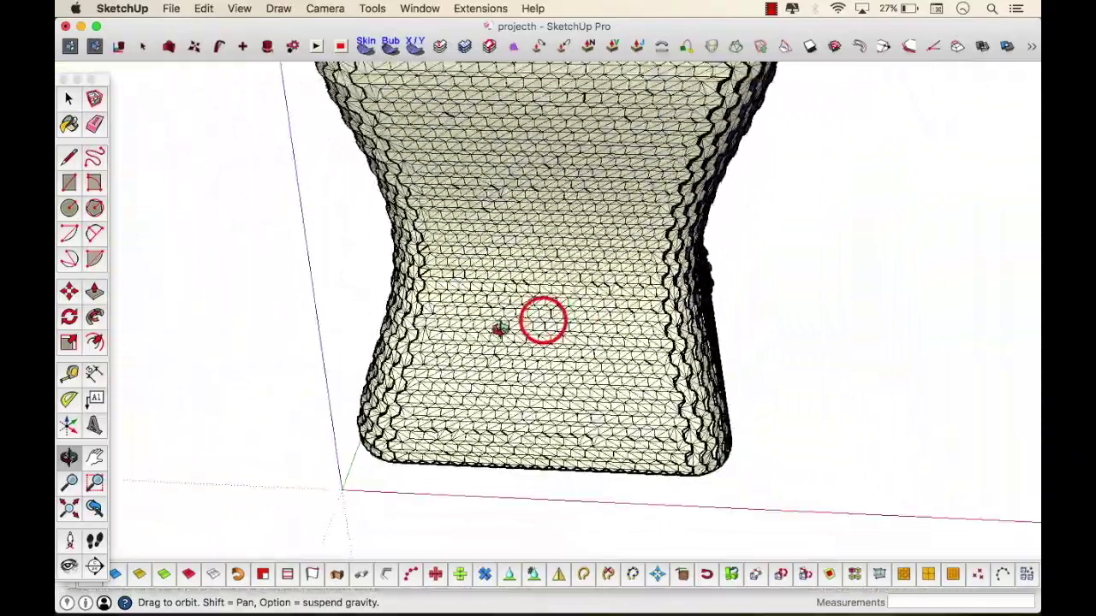
Inspect the tower's flared lower corners, the triangulated faces on its flat sides and its overall silhouette
left_click_drag(499, 329, 421, 313)
scroll(590, 330, "up", 3)
left_click_drag(620, 327, 450, 196)
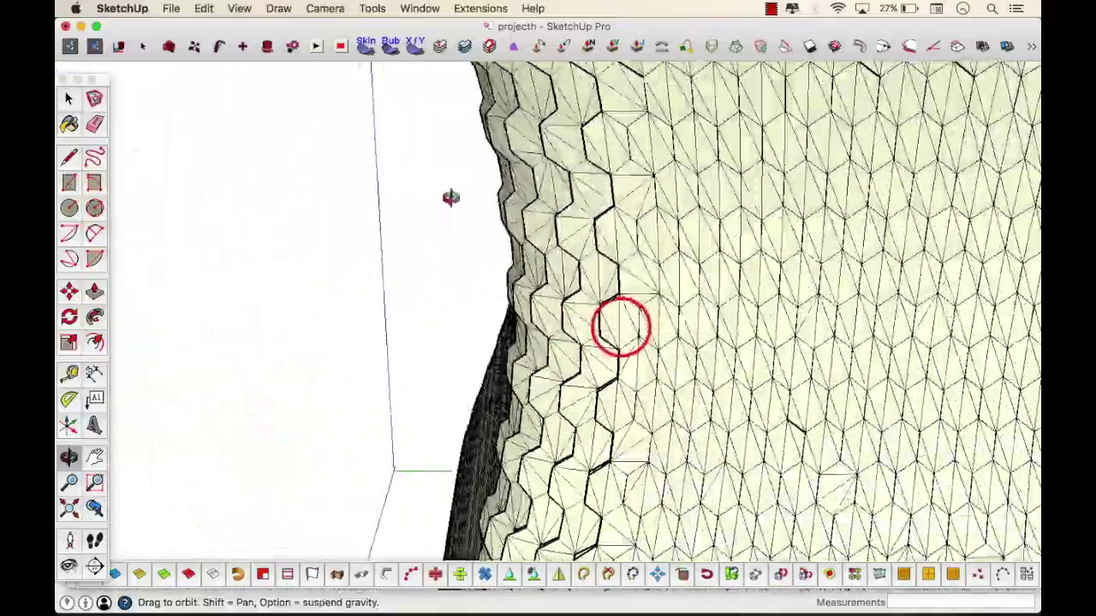
left_click_drag(570, 294, 519, 242)
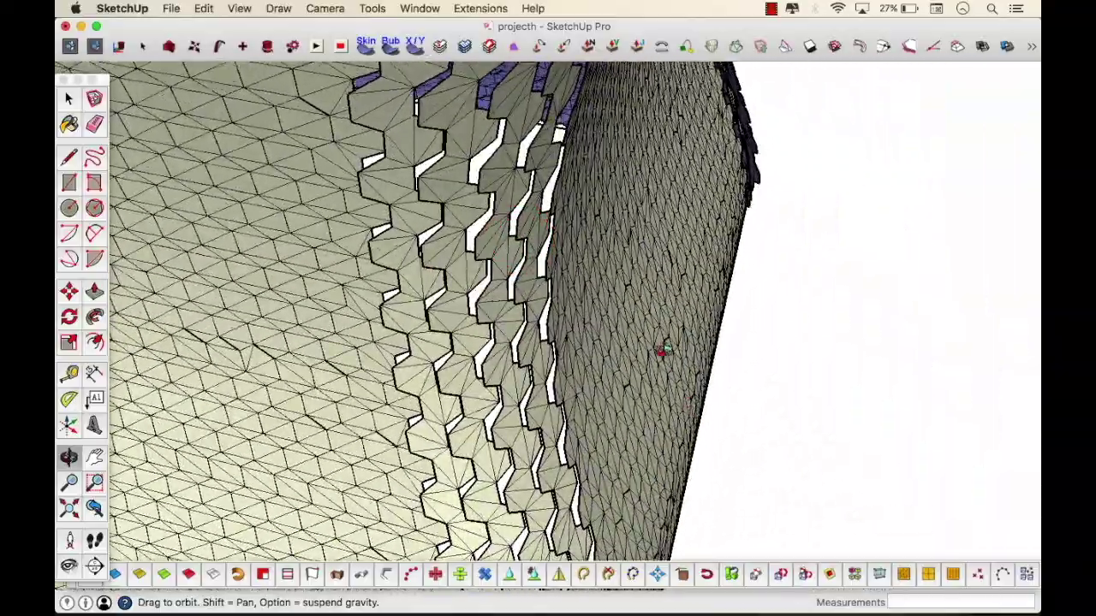
scroll(662, 351, "down", 10)
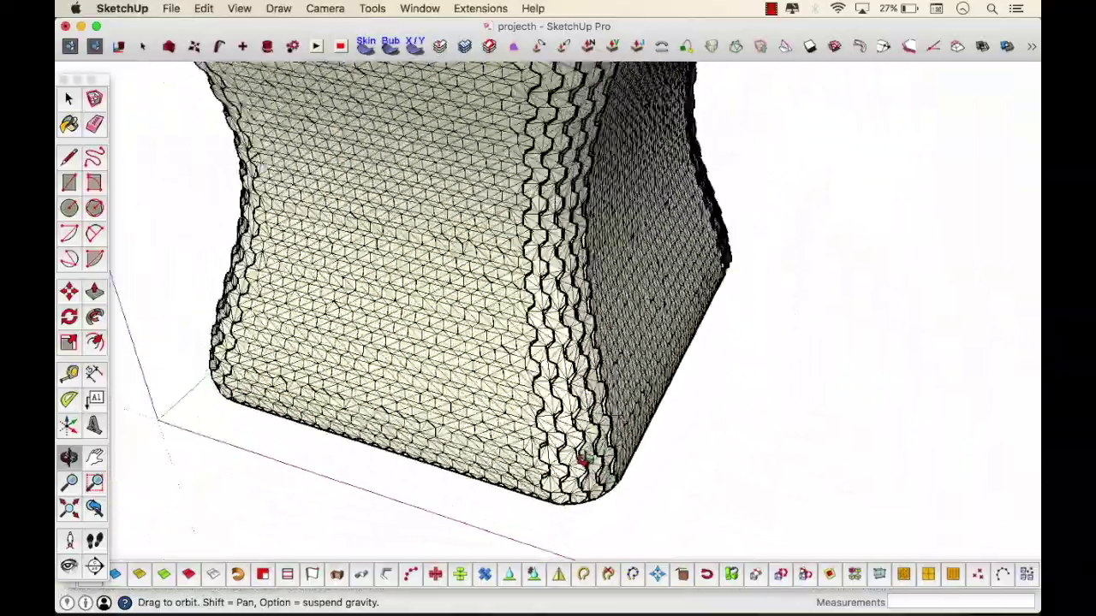
scroll(583, 479, "up", 6)
scroll(585, 436, "down", 4)
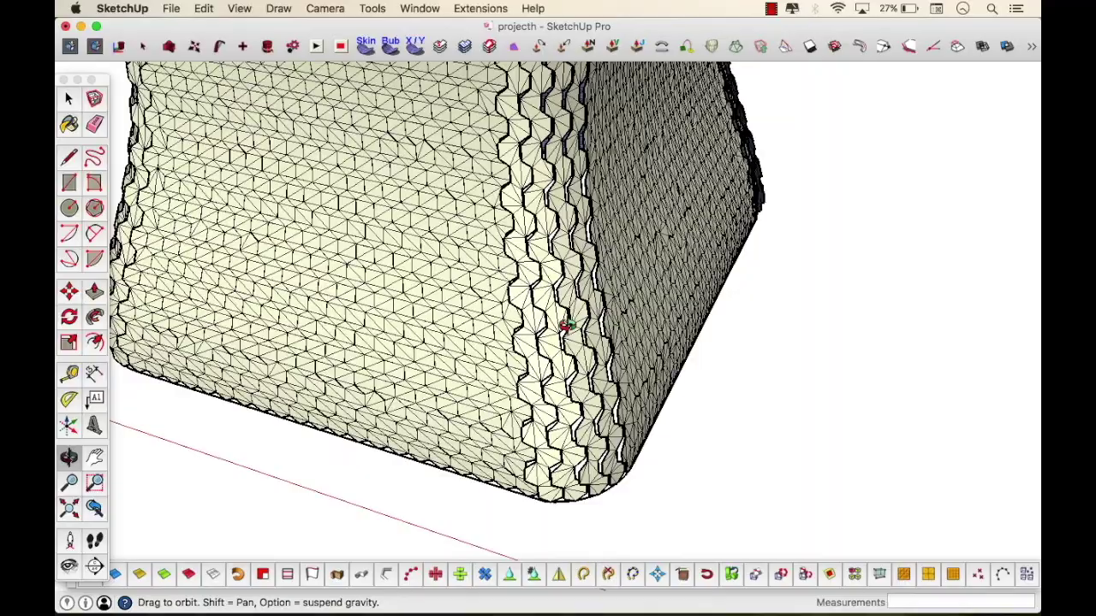
left_click_drag(565, 327, 509, 147)
scroll(587, 217, "up", 3)
scroll(513, 217, "up", 7)
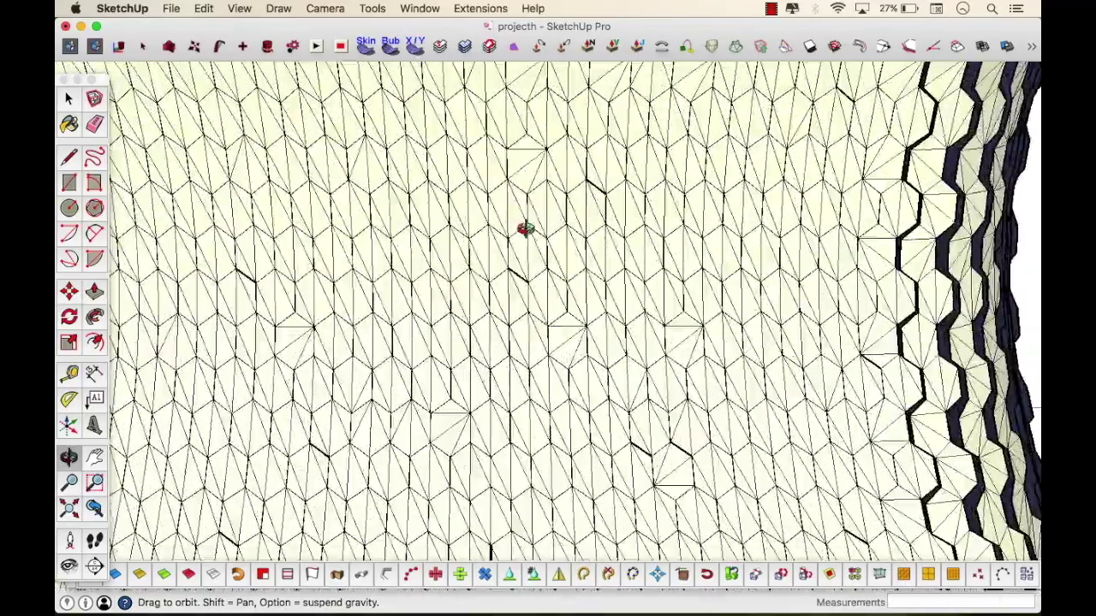
scroll(557, 231, "up", 3)
scroll(567, 228, "down", 4)
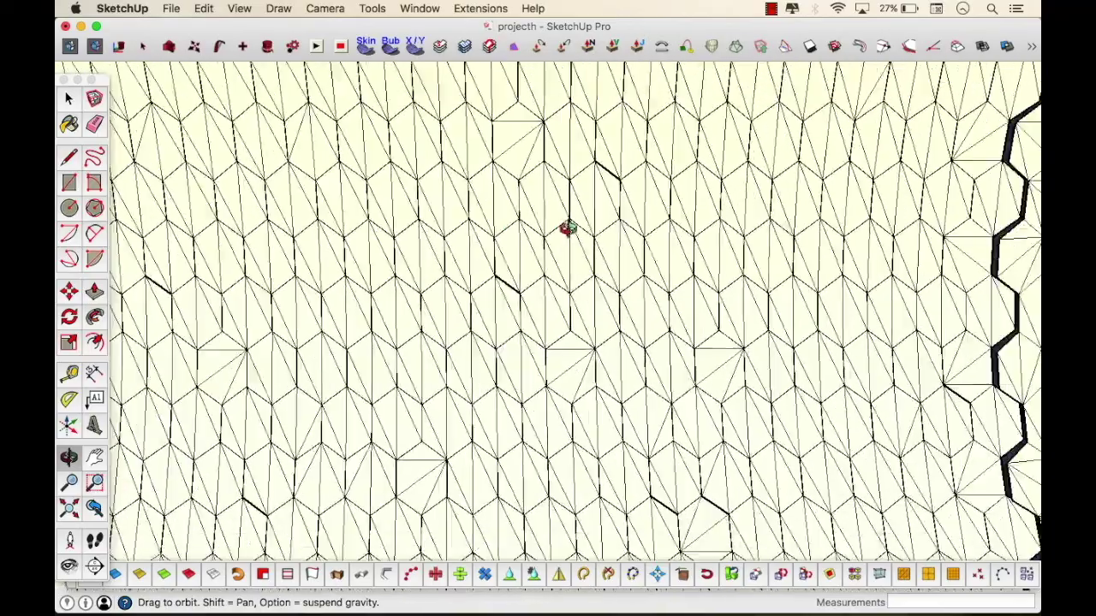
scroll(556, 224, "down", 10)
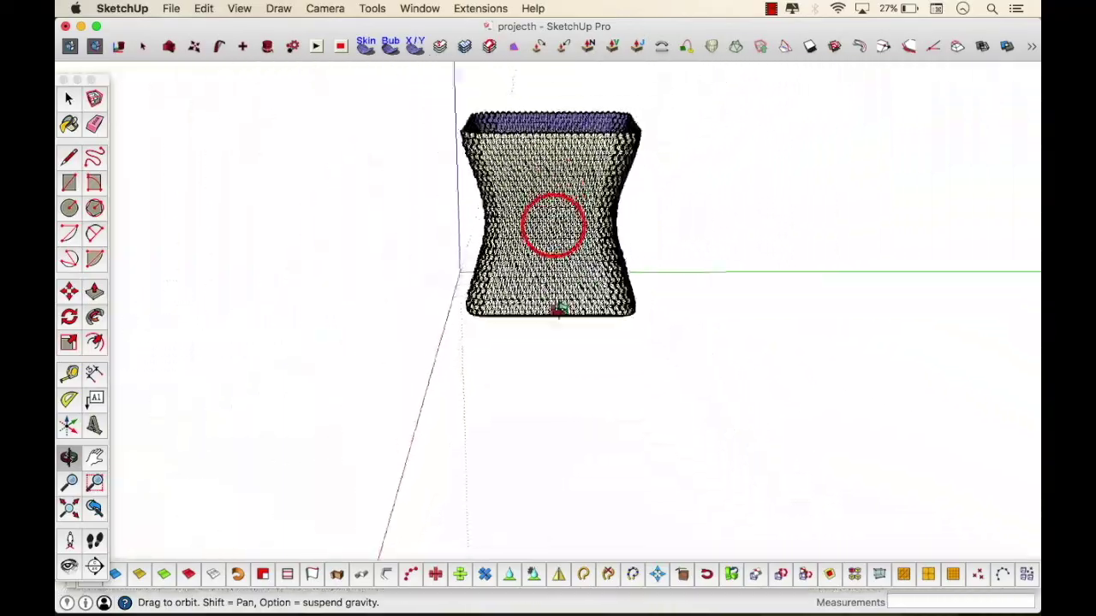
left_click_drag(557, 224, 588, 232)
scroll(624, 220, "up", 6)
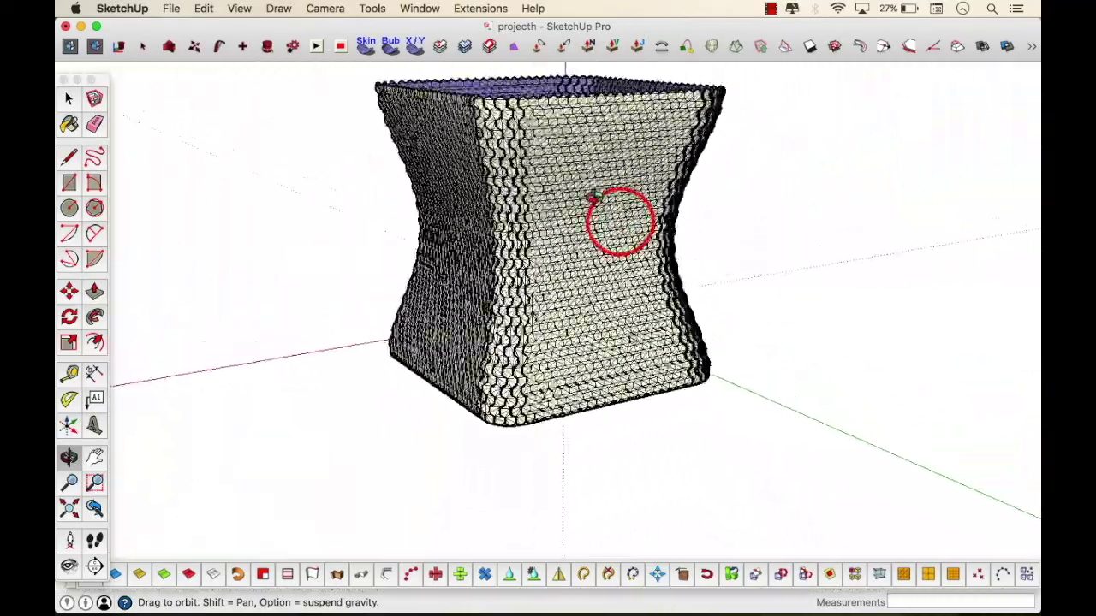
Select the deformed honeycomb facade group and open it for editing
left_click(69, 99)
left_click(215, 125)
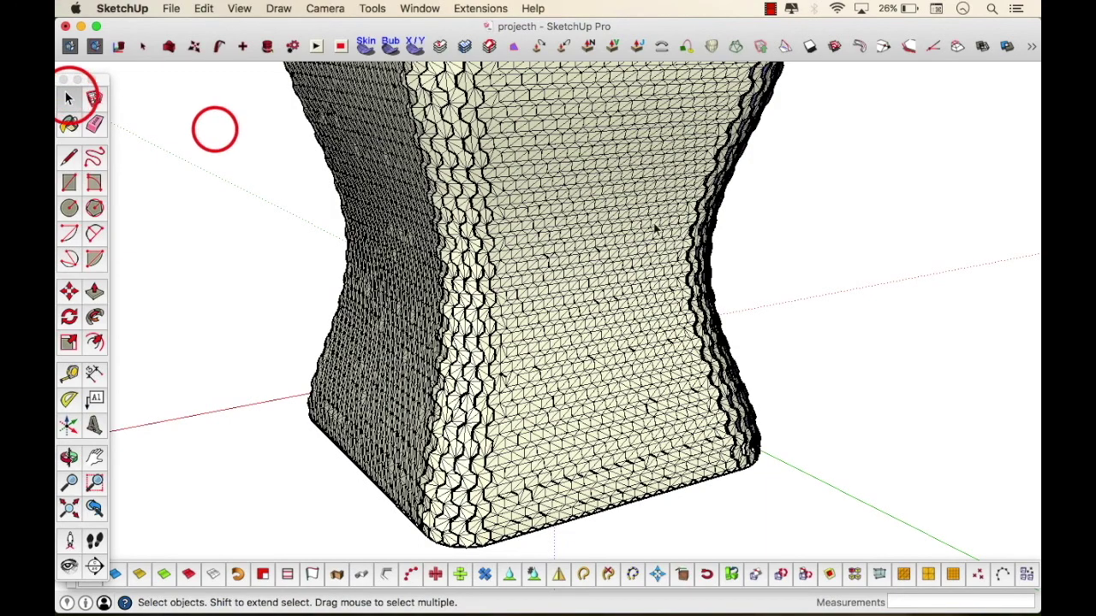
scroll(482, 132, "up", 3)
scroll(505, 198, "up", 2)
left_click(503, 199)
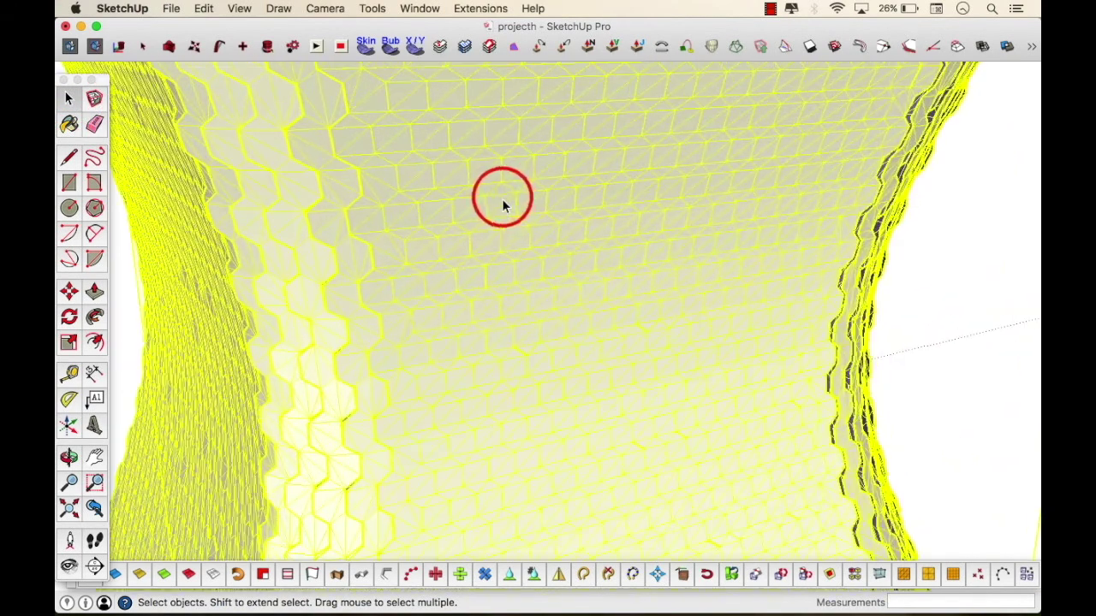
right_click(502, 201)
left_click(528, 263)
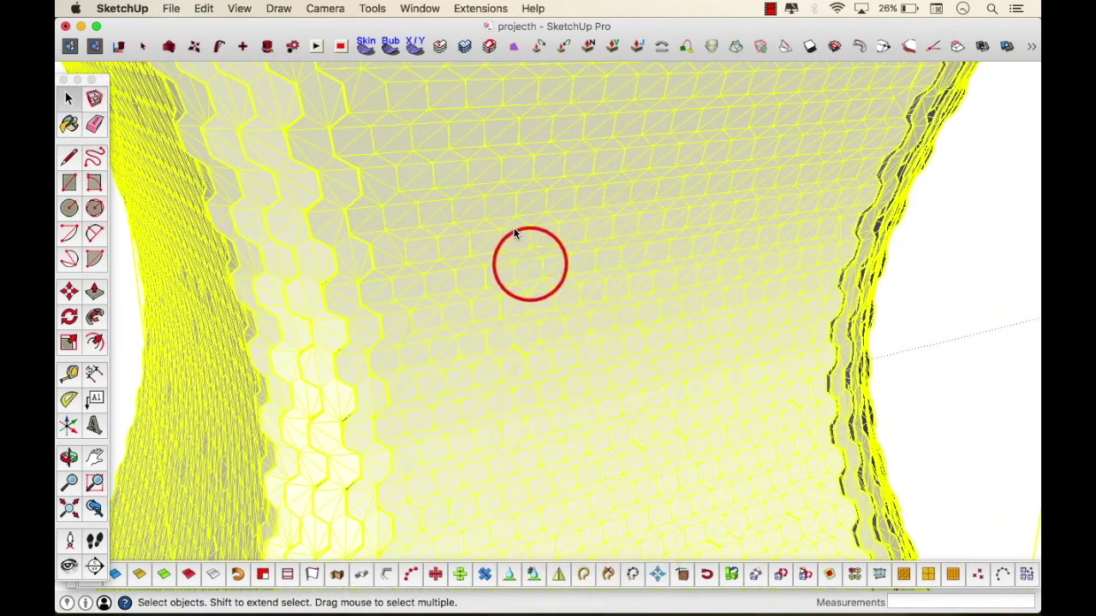
Remove the triangulation lines inside four neighbouring hexagons in one row near the waist with the Eraser, keeping their outlines
scroll(517, 233, "up", 5)
key("e")
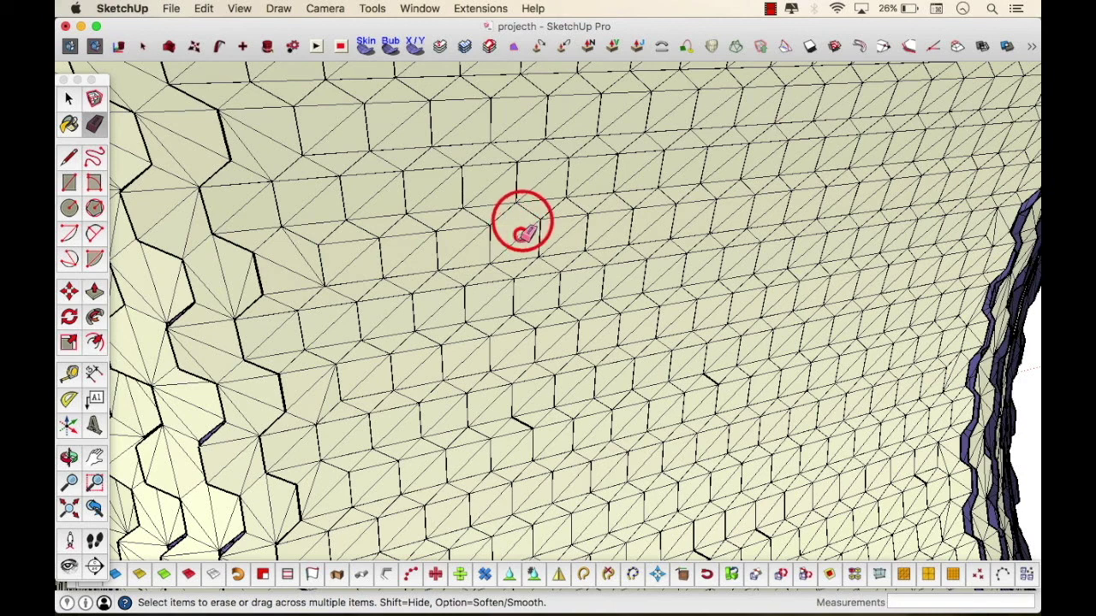
left_click(569, 218)
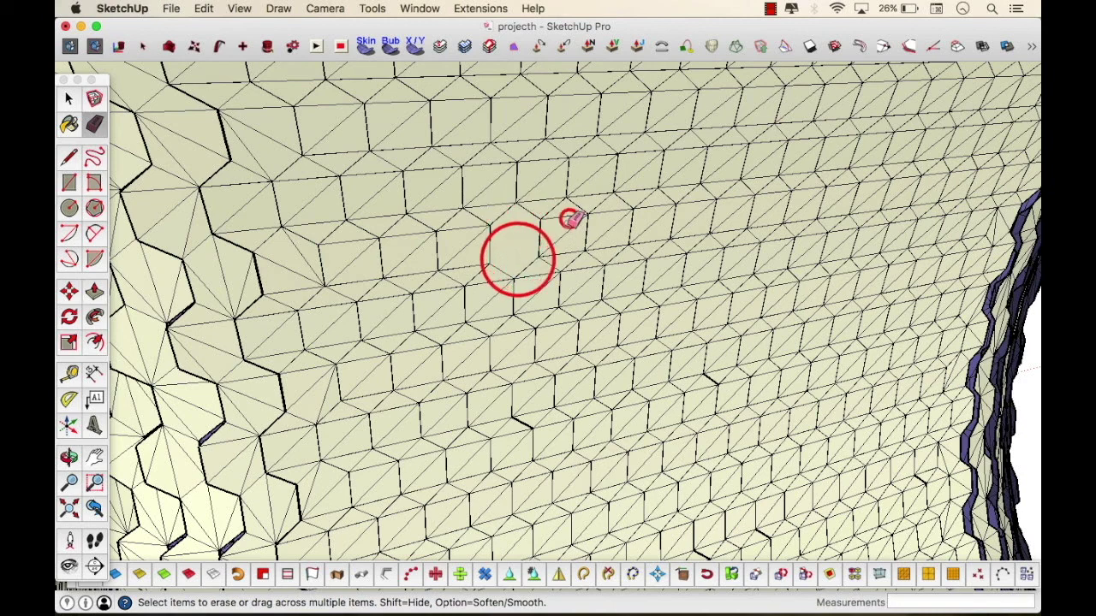
left_click(566, 253)
left_click(569, 216)
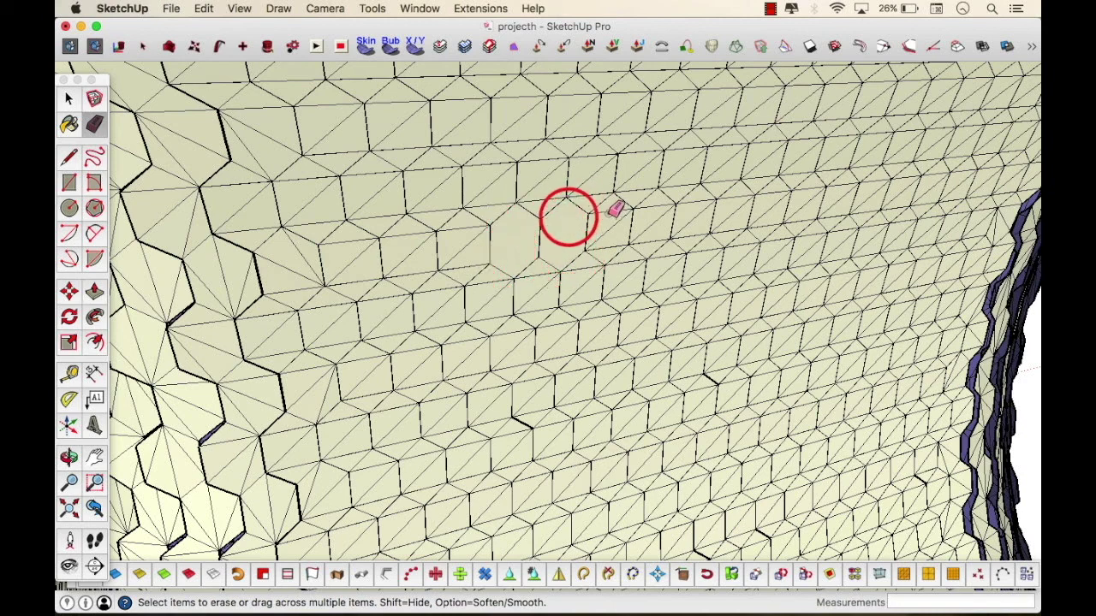
left_click(608, 213)
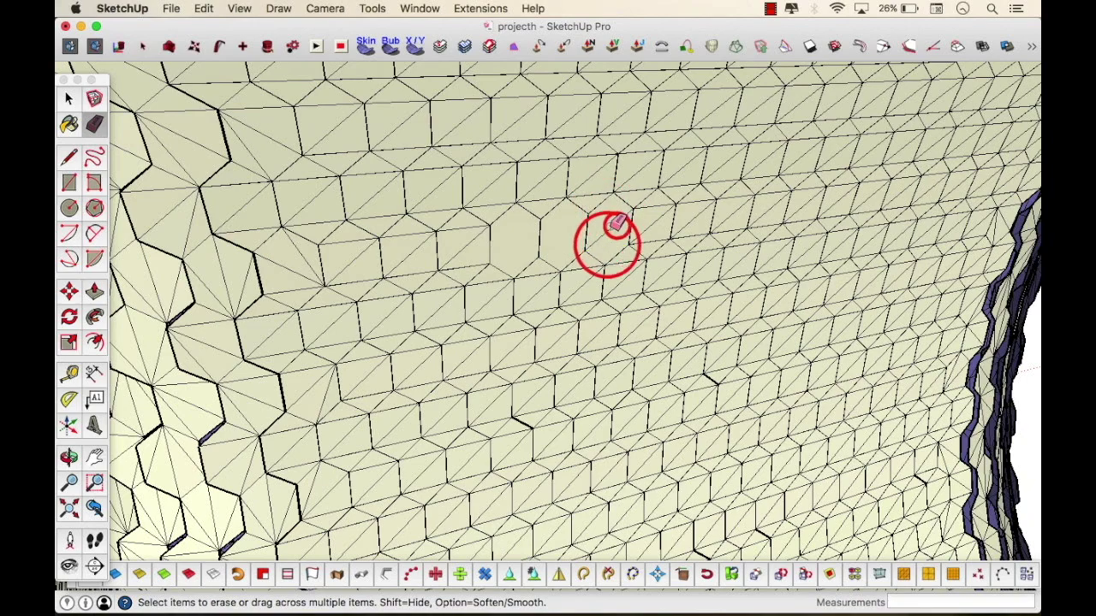
left_click(658, 205)
left_click(649, 242)
left_click(658, 224)
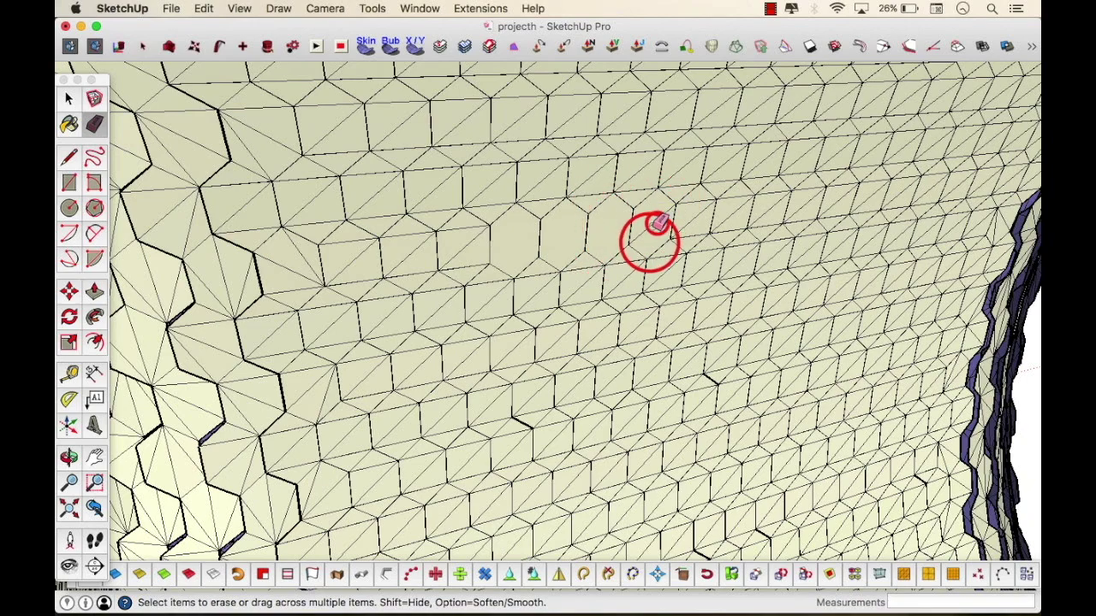
Clear the triangulation lines from one more hexagon lower on the same facade side and leave the Eraser
scroll(599, 202, "down", 3)
scroll(643, 257, "down", 3)
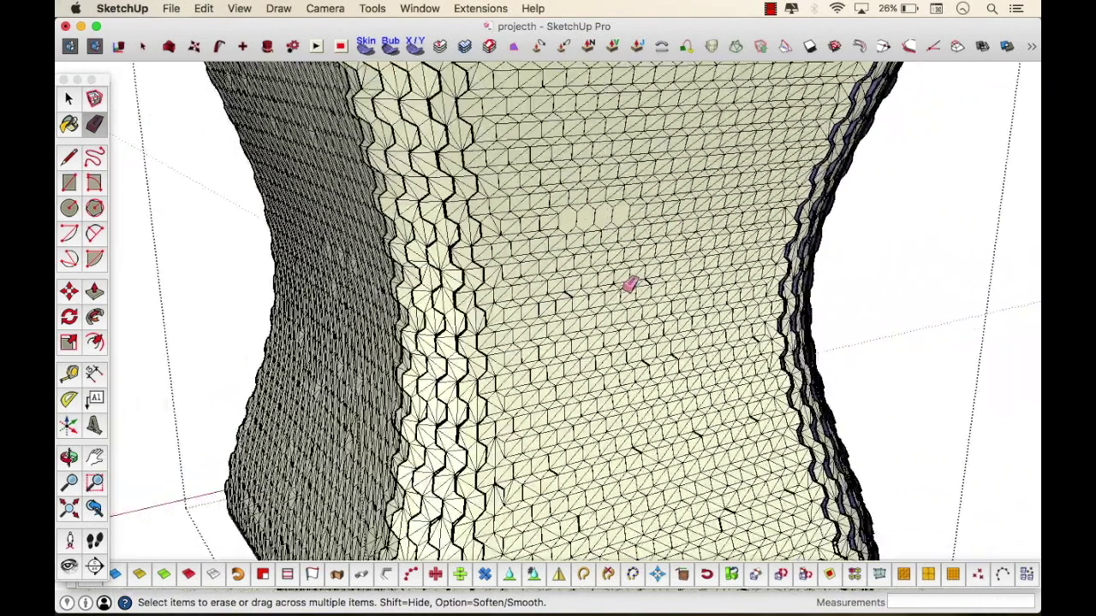
scroll(634, 300, "up", 6)
scroll(595, 376, "up", 2)
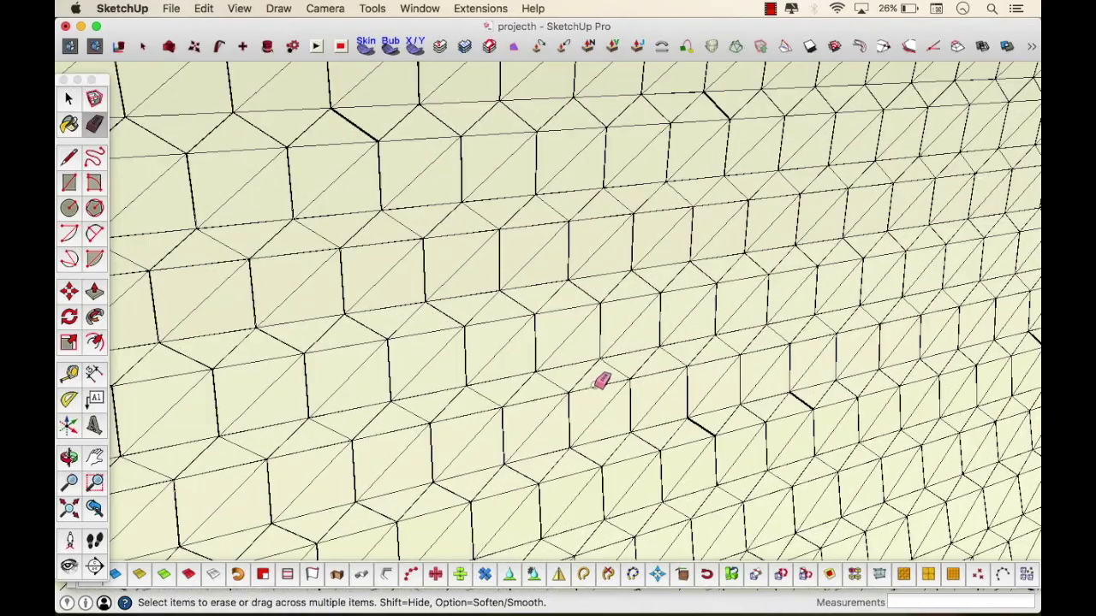
left_click(606, 435)
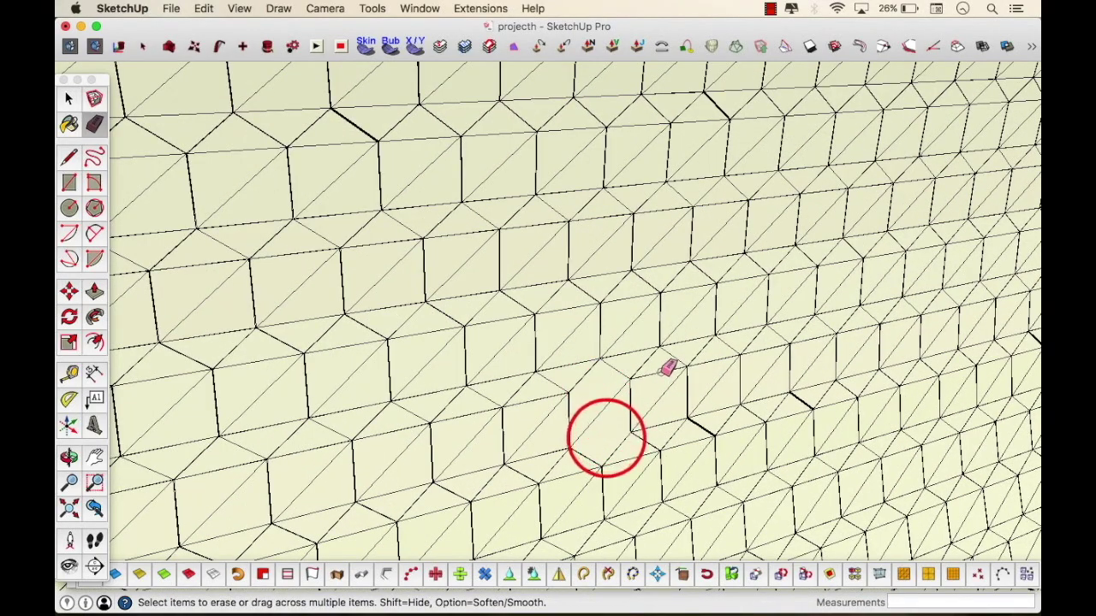
left_click(71, 100)
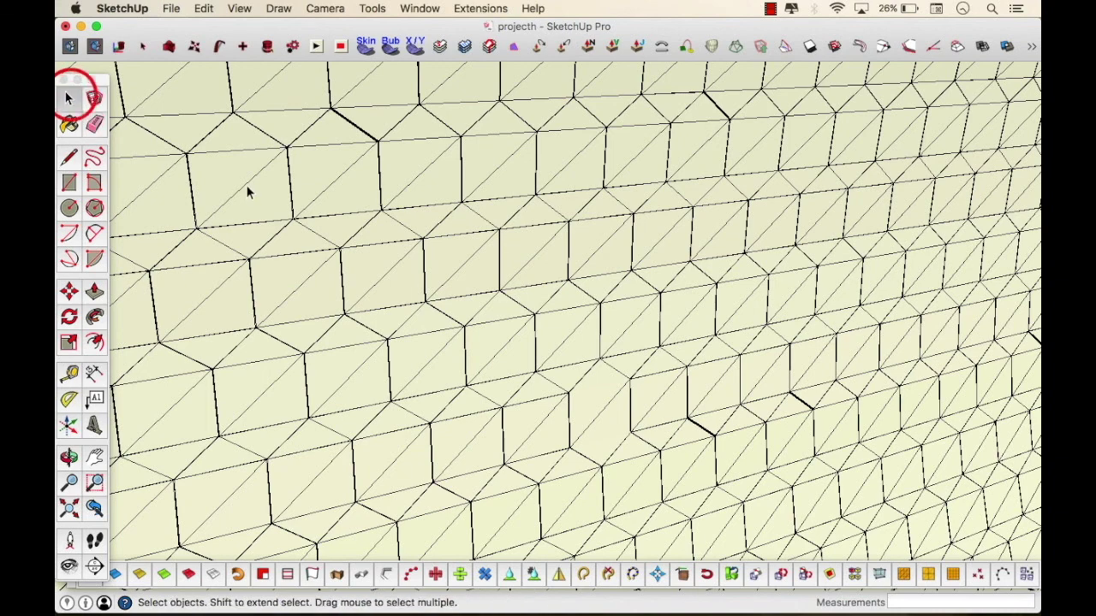